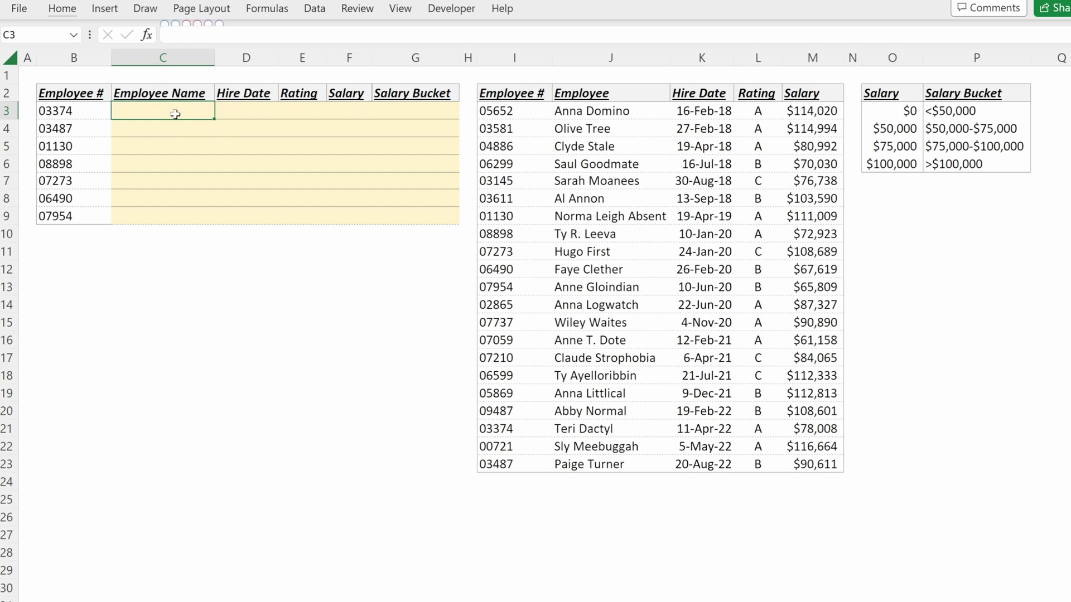
- Enter =VLOOKUP($B3,$I$3:$M$23,2,FALSE) in C3 to look up the first employee's name by exact match
type("=")
key("Escape")
type("=vlo")
key("Tab")
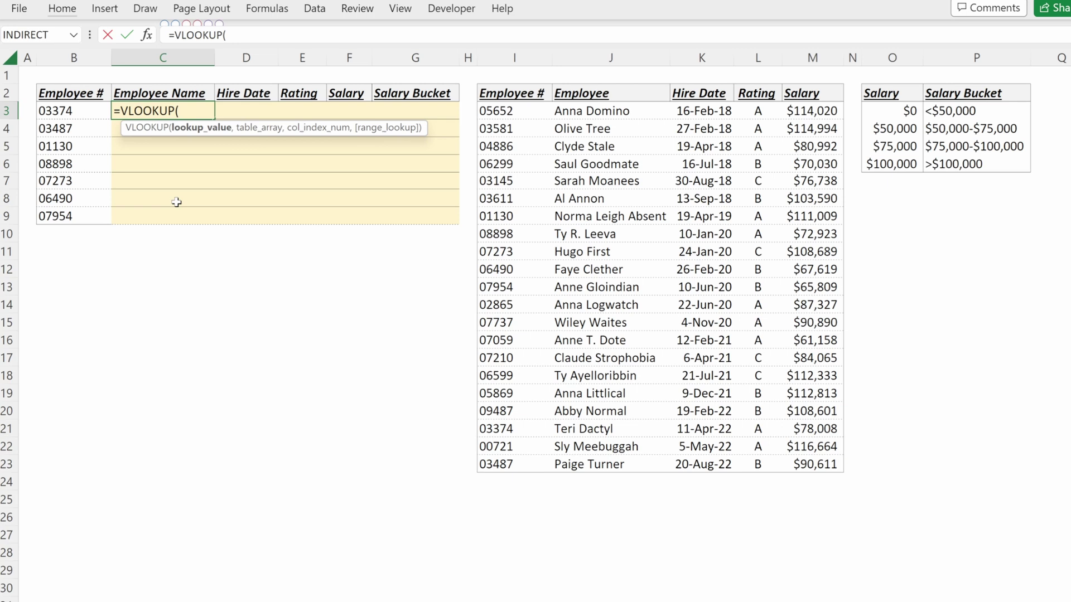
left_click(86, 112)
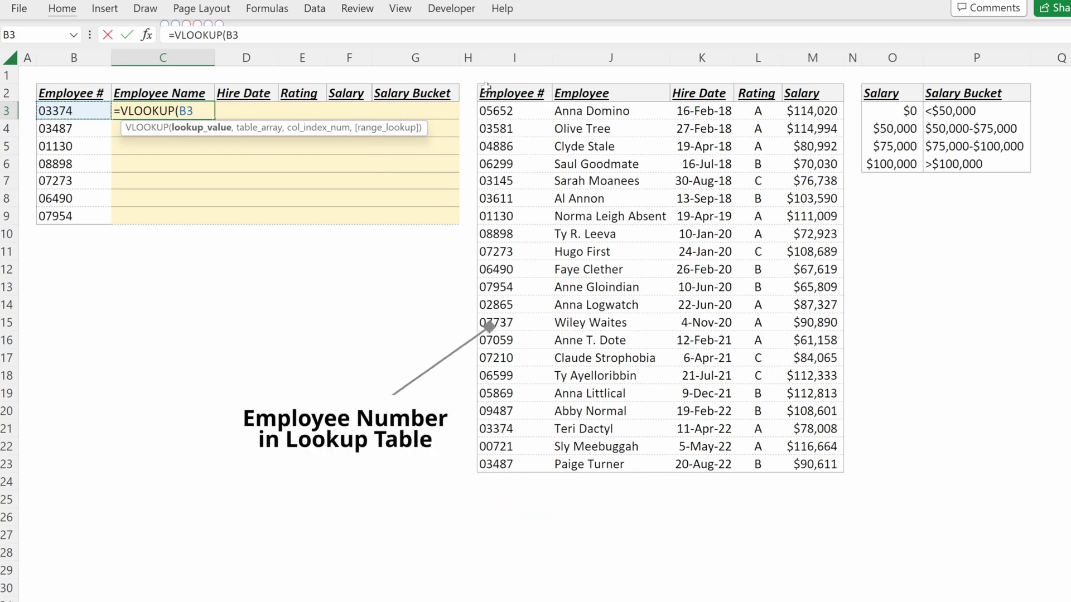
key("F4")
key("F4")
key("F4")
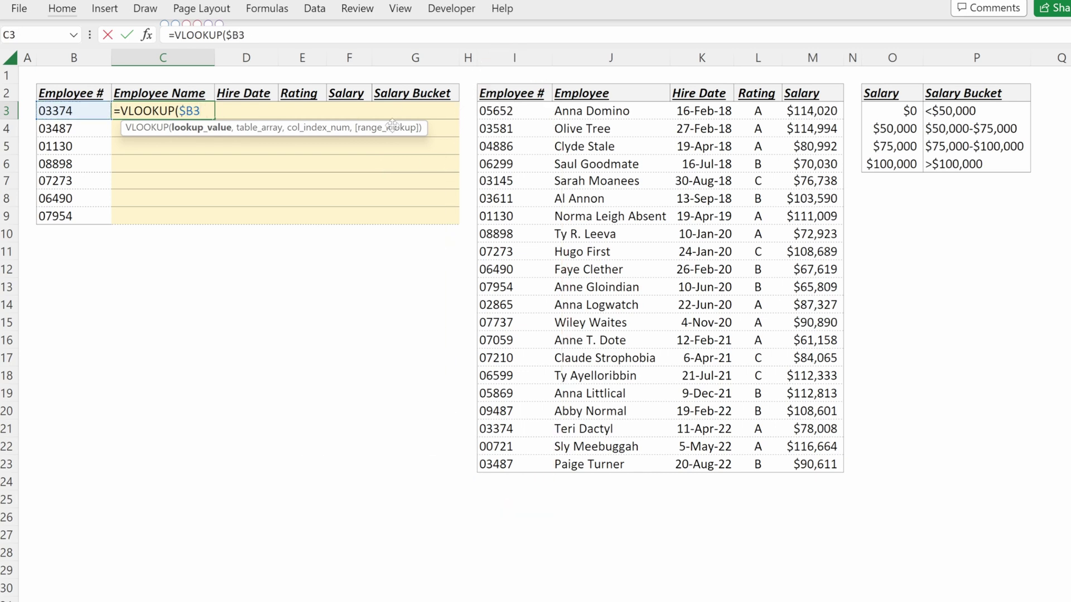
type(",")
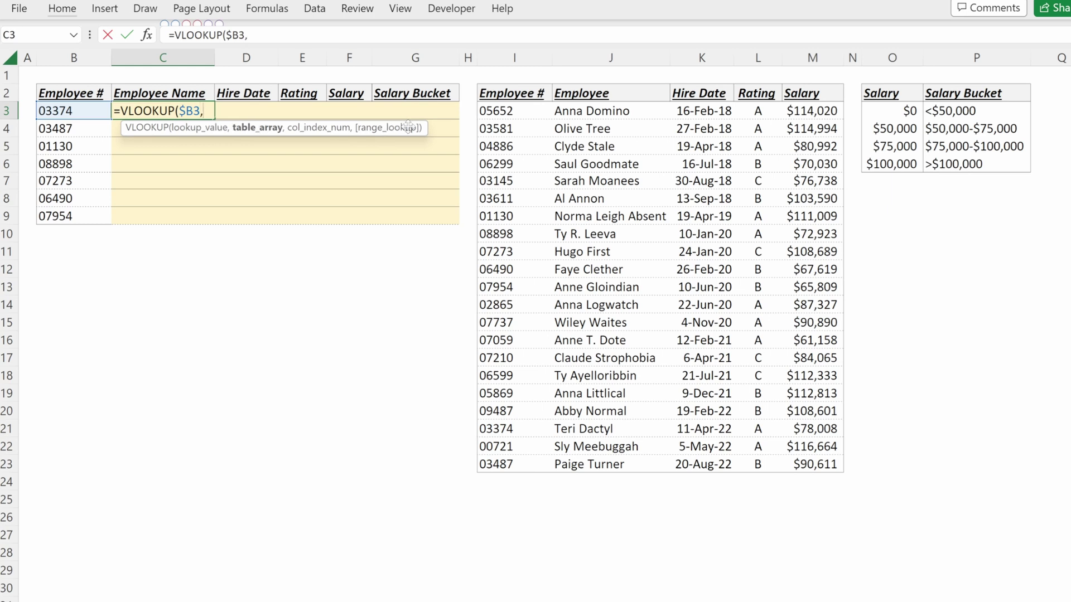
left_click_drag(496, 111, 789, 462)
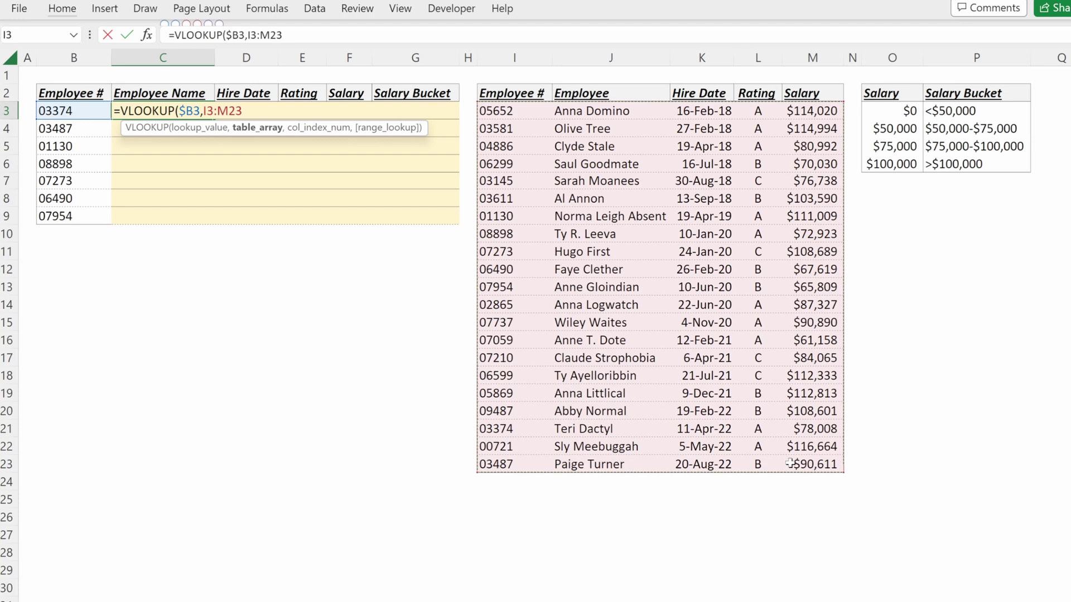
key("F4")
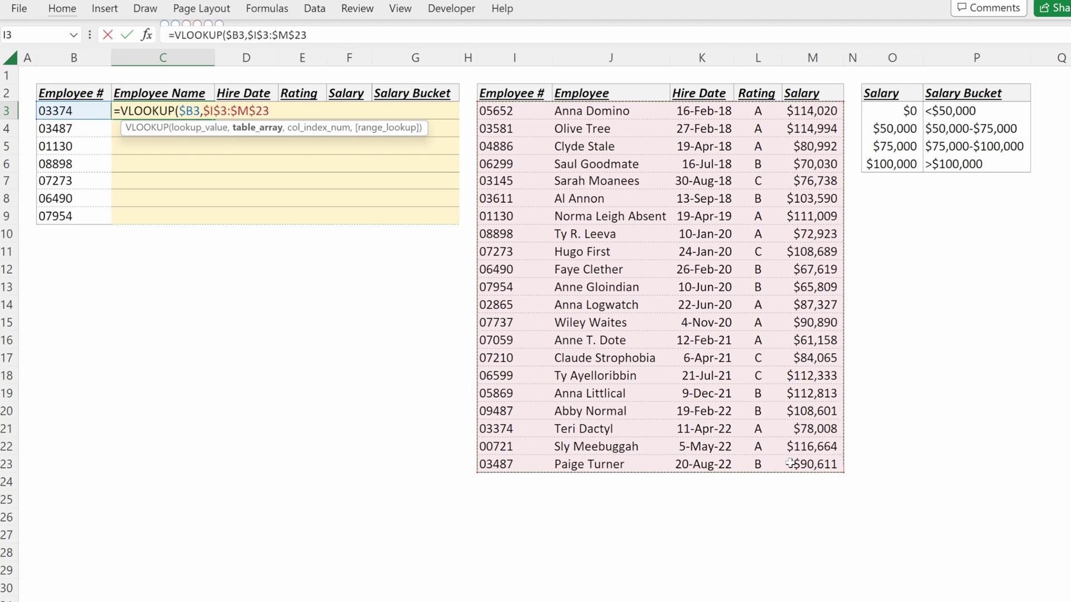
type(",")
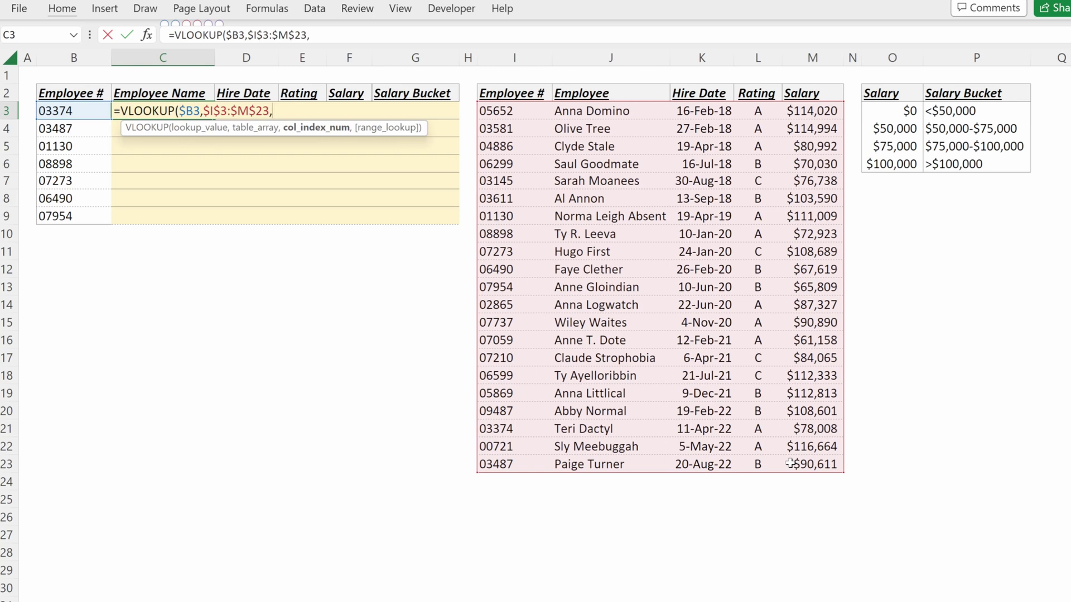
type("2")
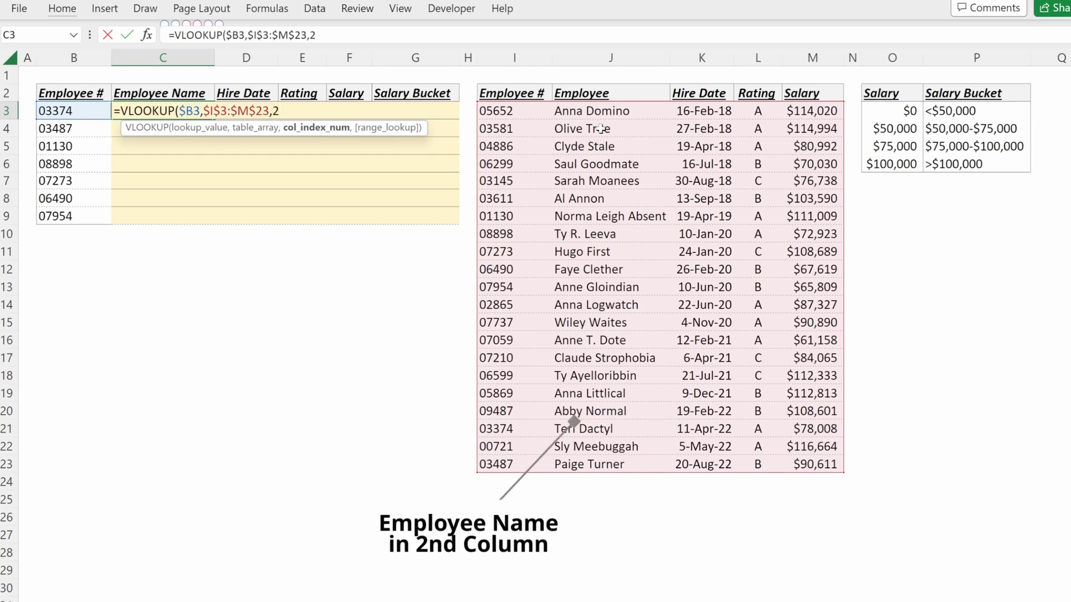
type(",")
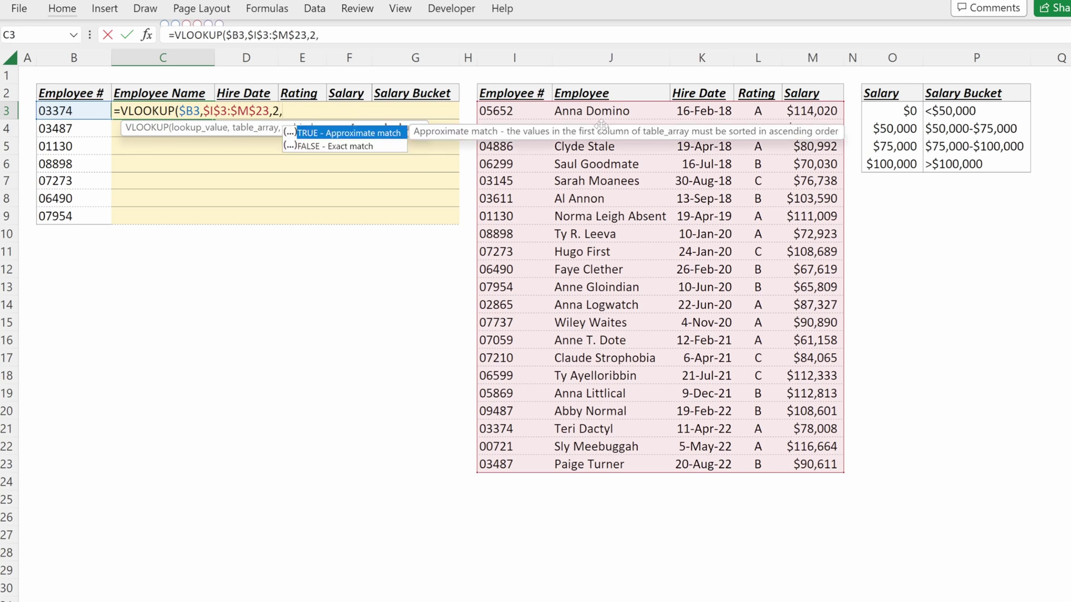
type("fal")
key("Tab")
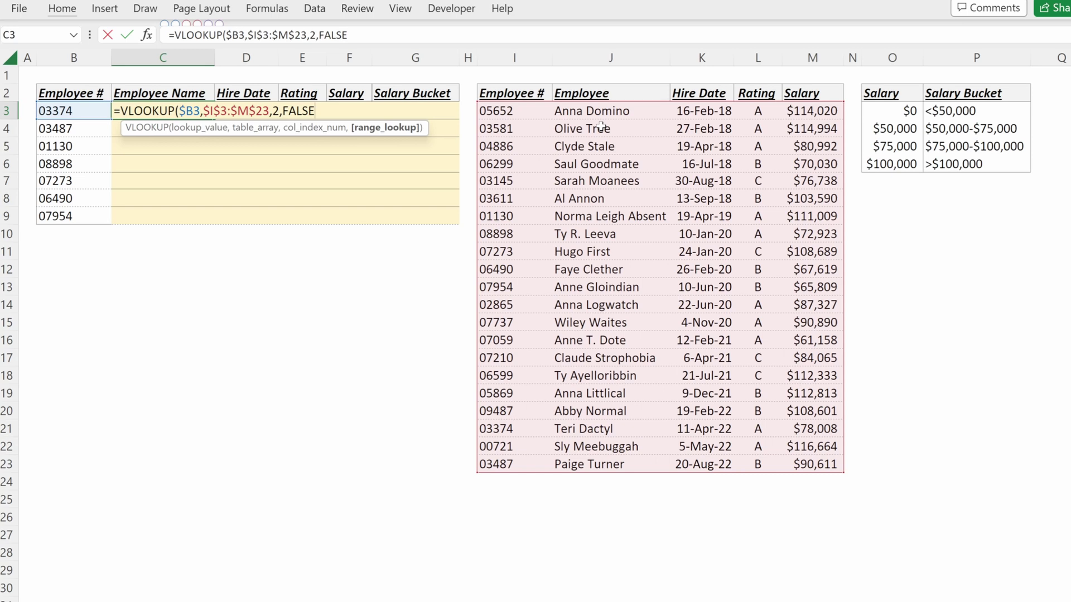
key("Return")
key("Up")
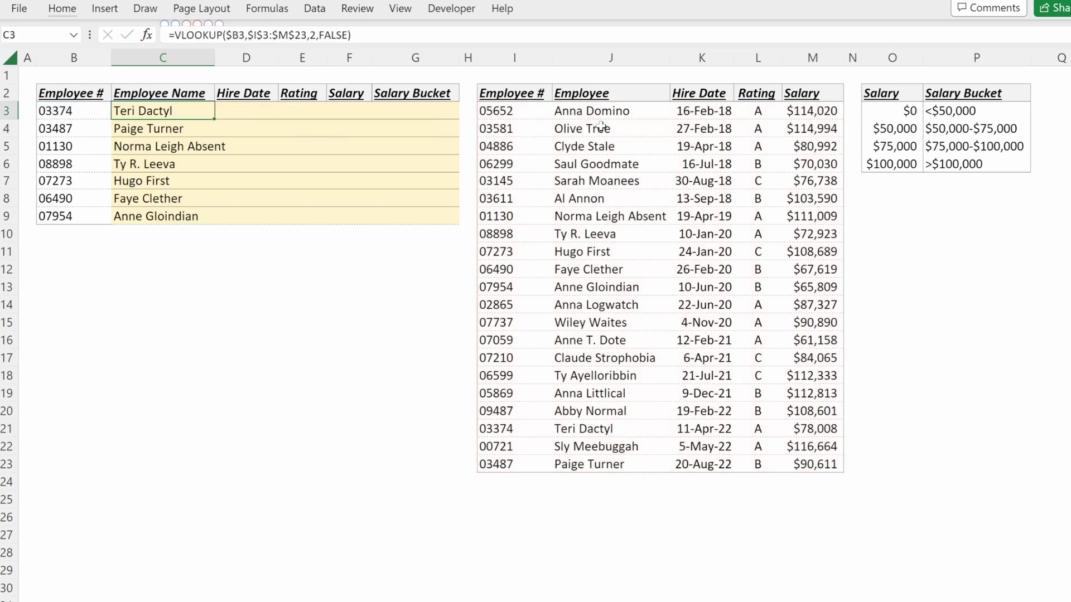
key("Down")
key("Up")
left_click(506, 430)
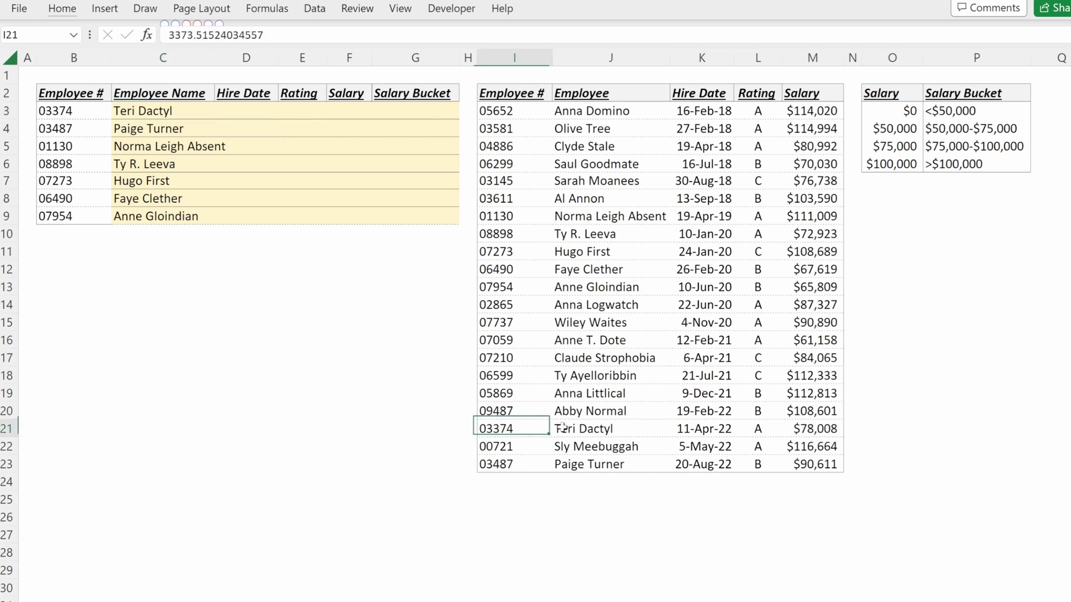
left_click_drag(563, 427, 812, 428)
left_click(76, 134)
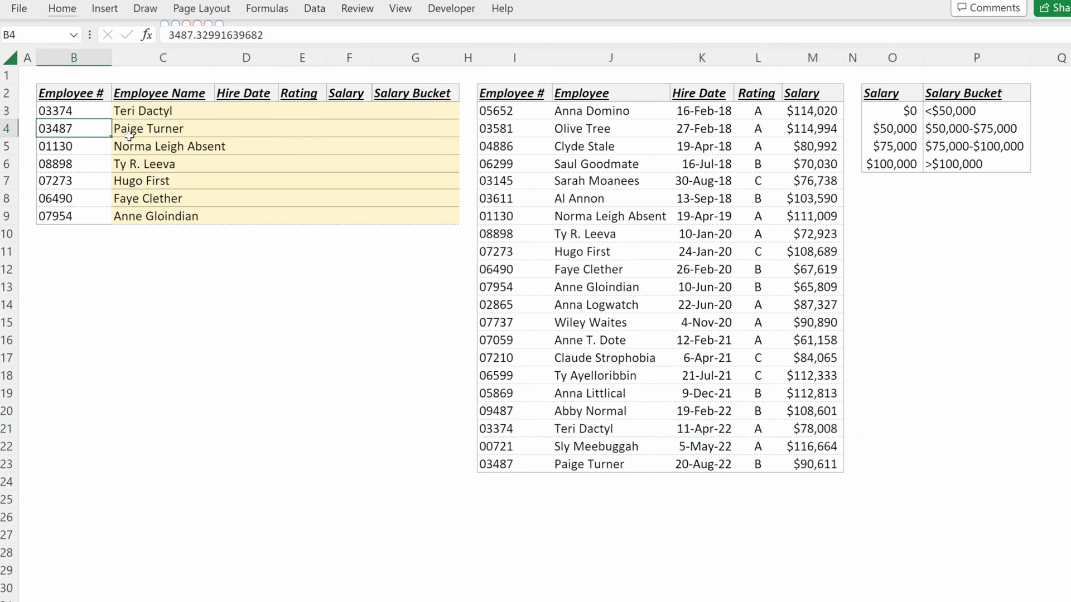
left_click(129, 134)
left_click(569, 427)
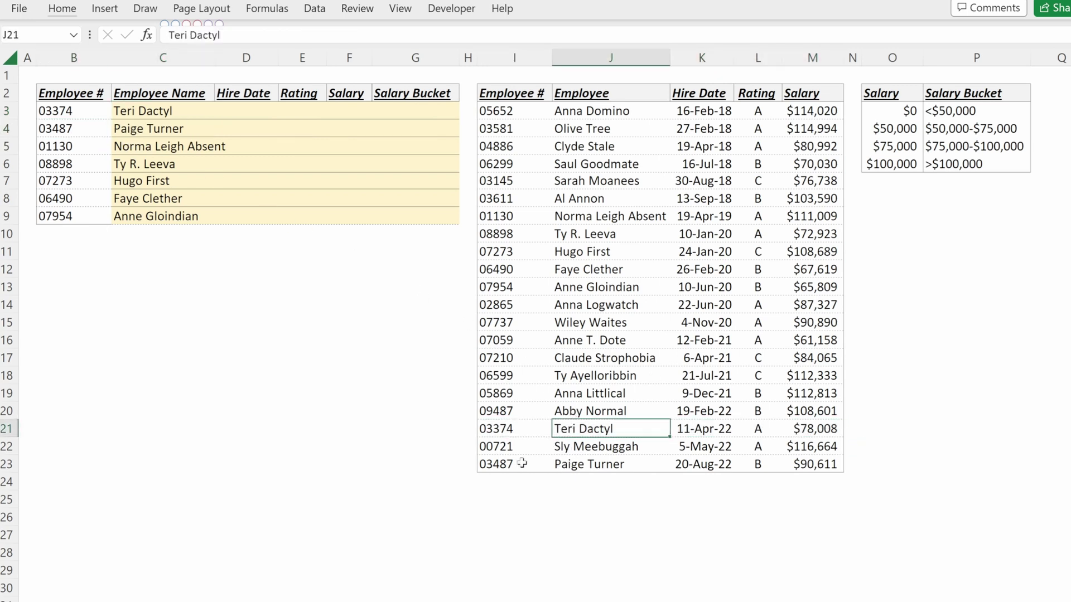
left_click_drag(522, 463, 825, 469)
- Copy the name formulas into column D, change column index to 3, and format D3:D9 as dates
left_click(162, 110)
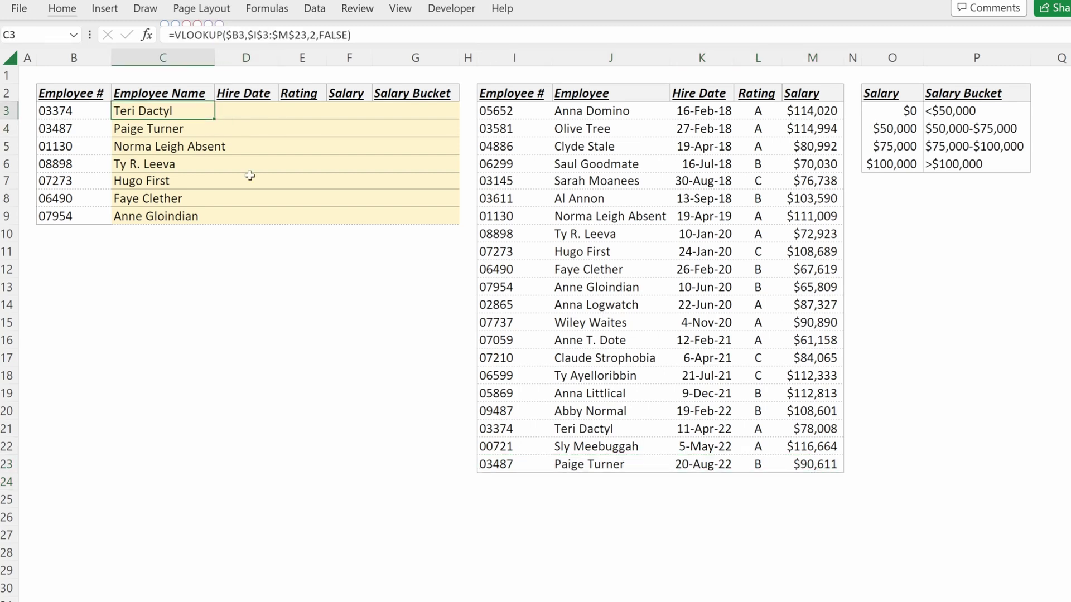
key("ctrl+shift+Down")
key("shift+Right")
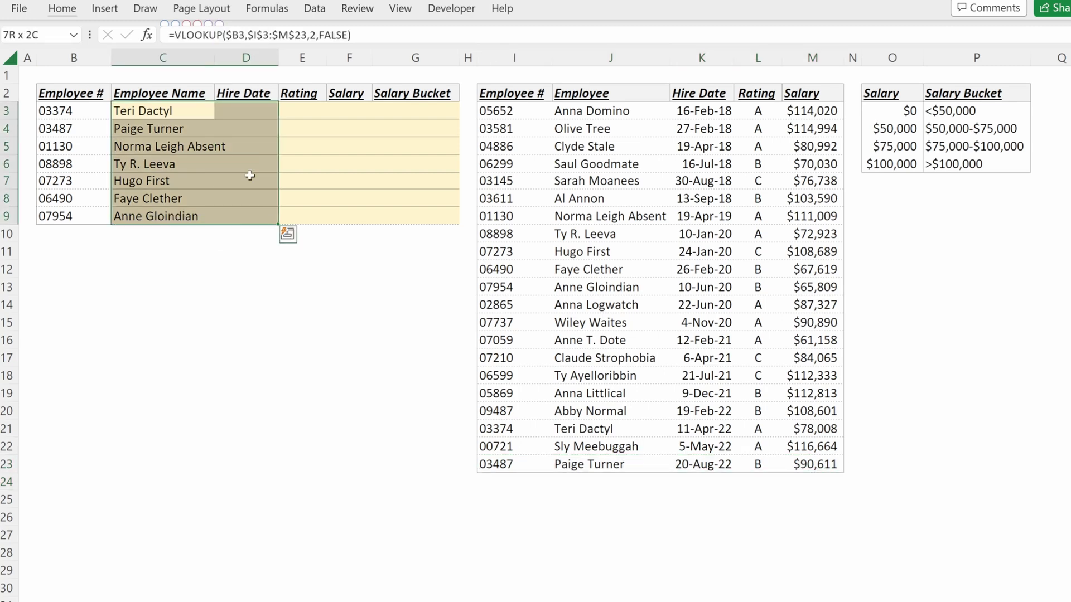
key("ctrl+r")
key("Right")
key("F2")
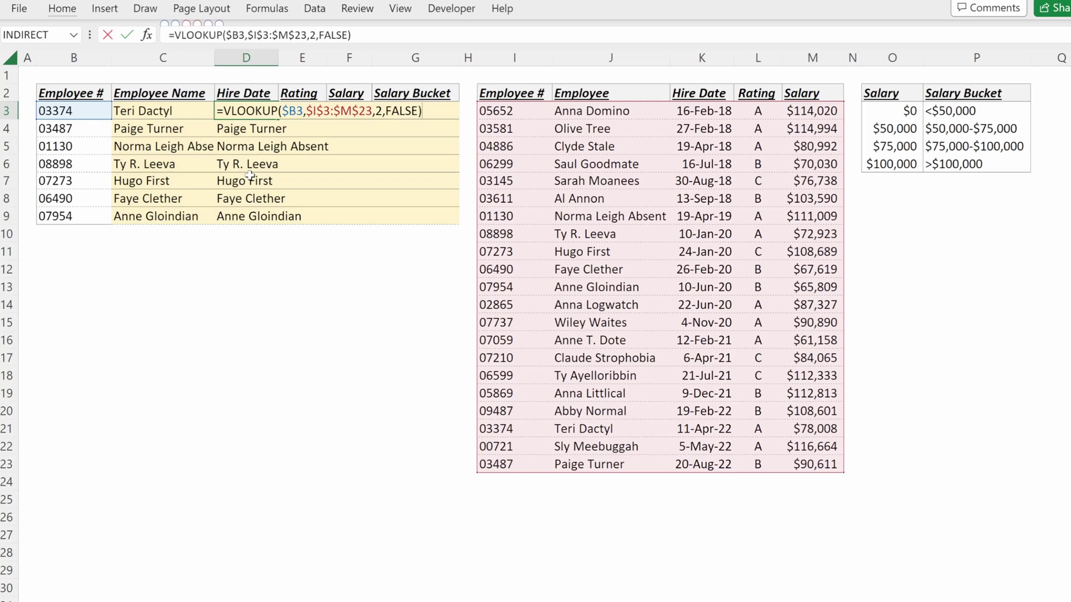
key("Escape")
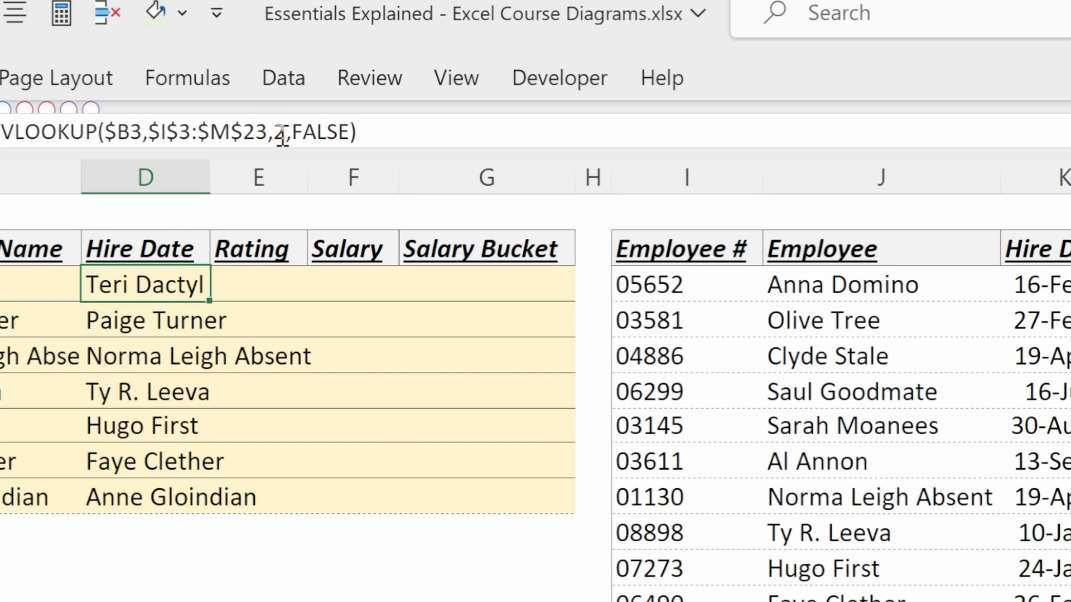
left_click(283, 136)
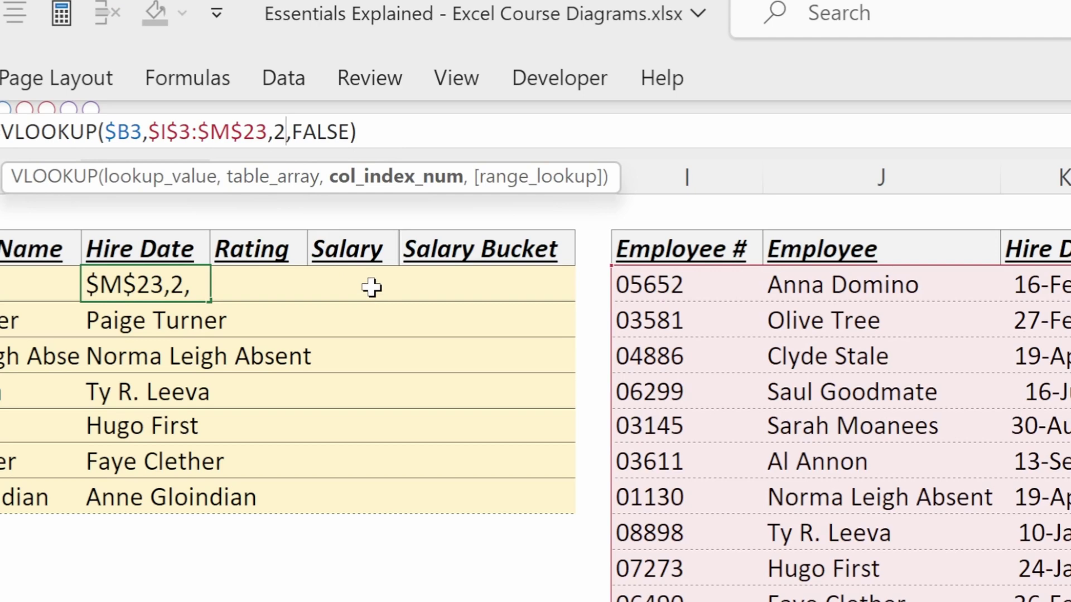
key("BackSpace")
type("3")
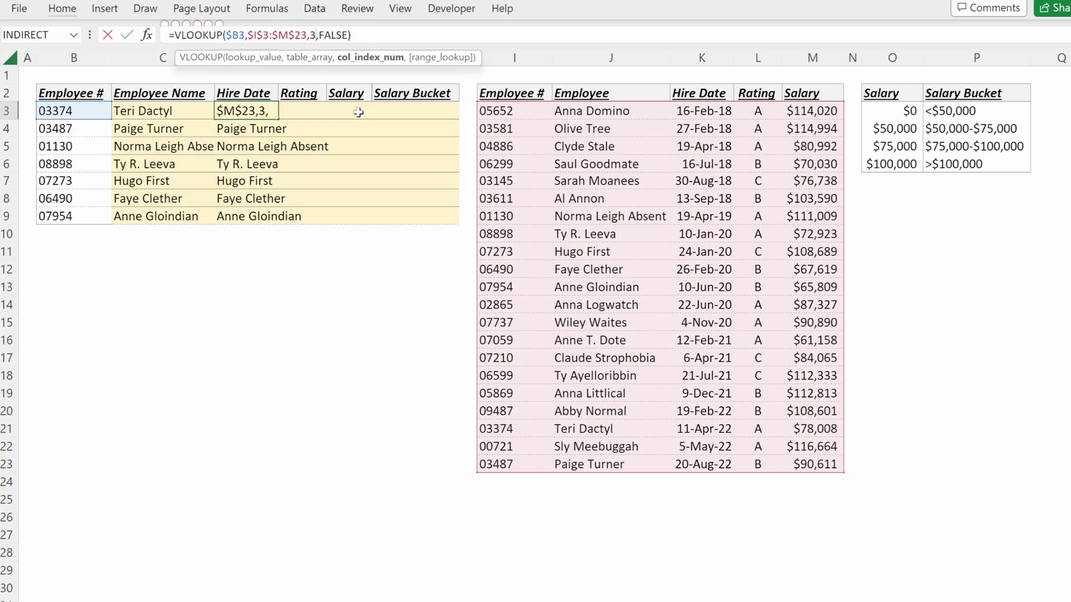
key("ctrl+Return")
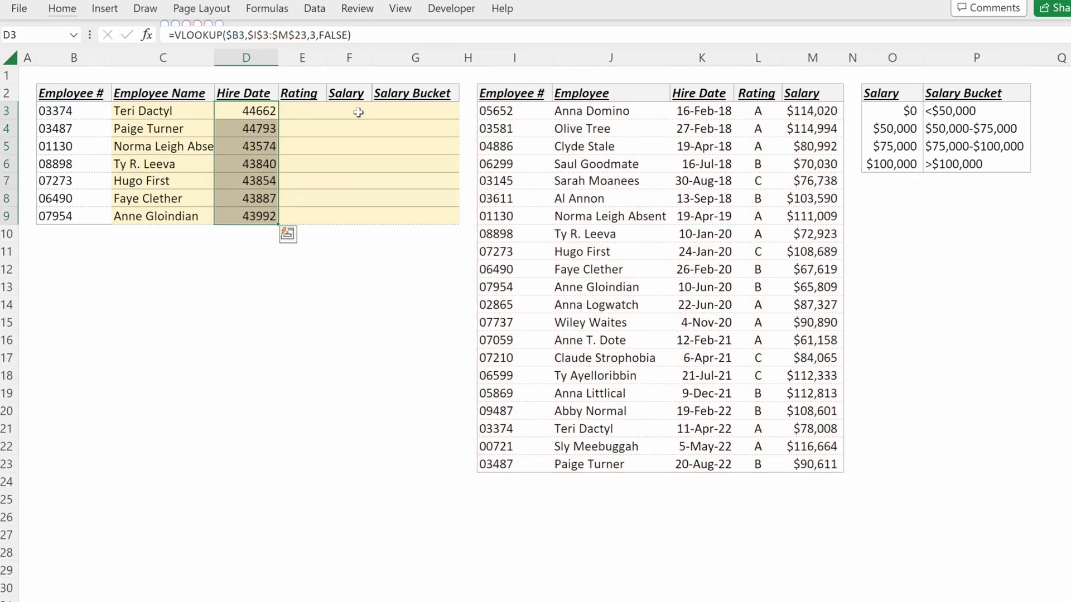
key("ctrl+shift+3")
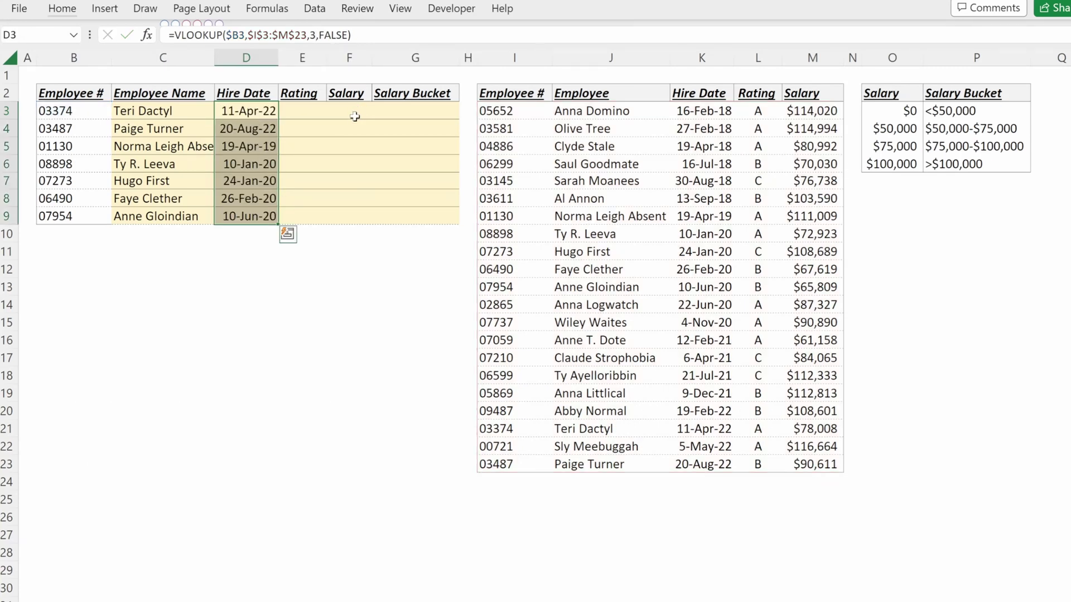
- Check the hire-date formulas in D4 and D3 against one employee's row in the lookup table
left_click(256, 131)
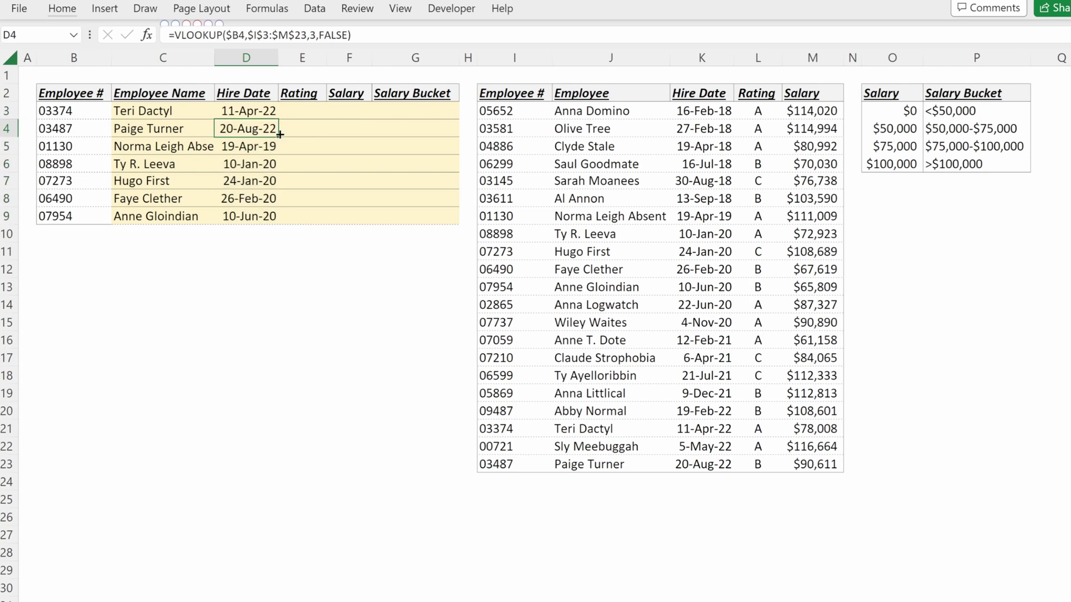
key("F2")
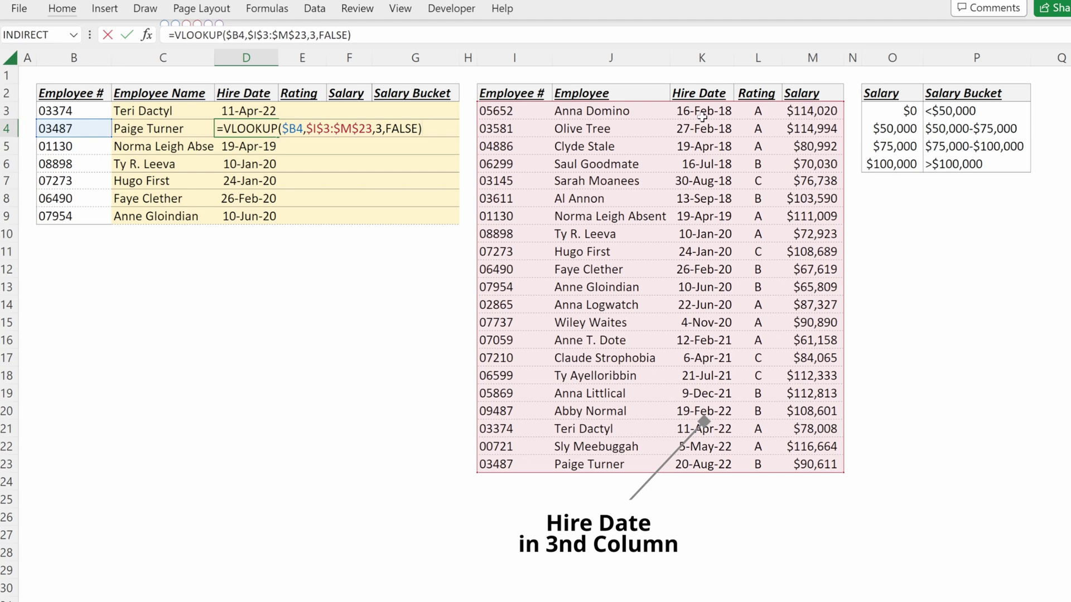
key("Escape")
key("Up")
key("F2")
key("Escape")
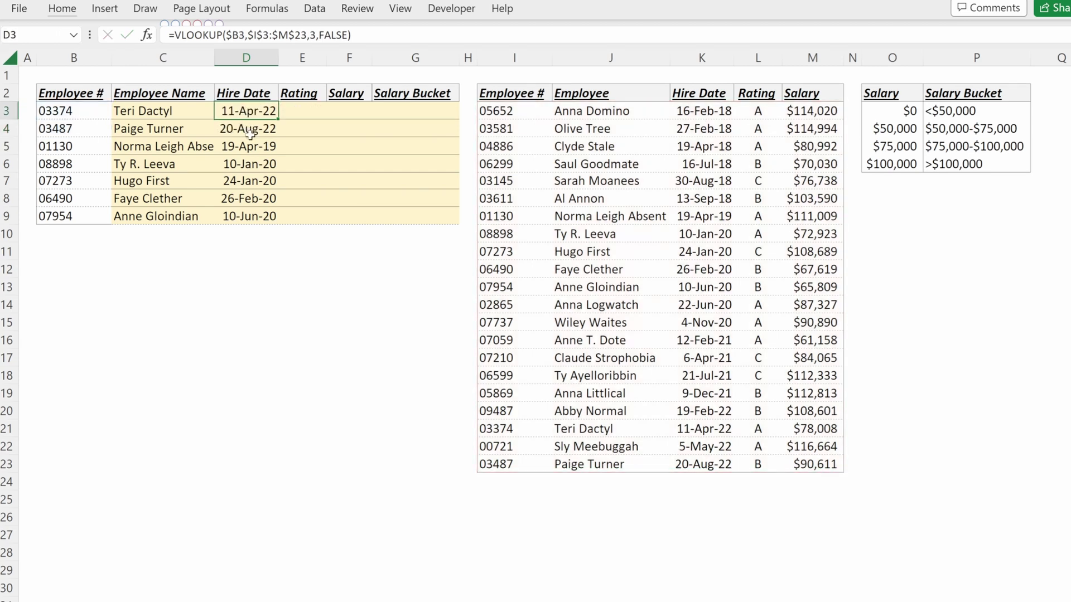
left_click_drag(64, 183, 269, 180)
left_click(248, 185)
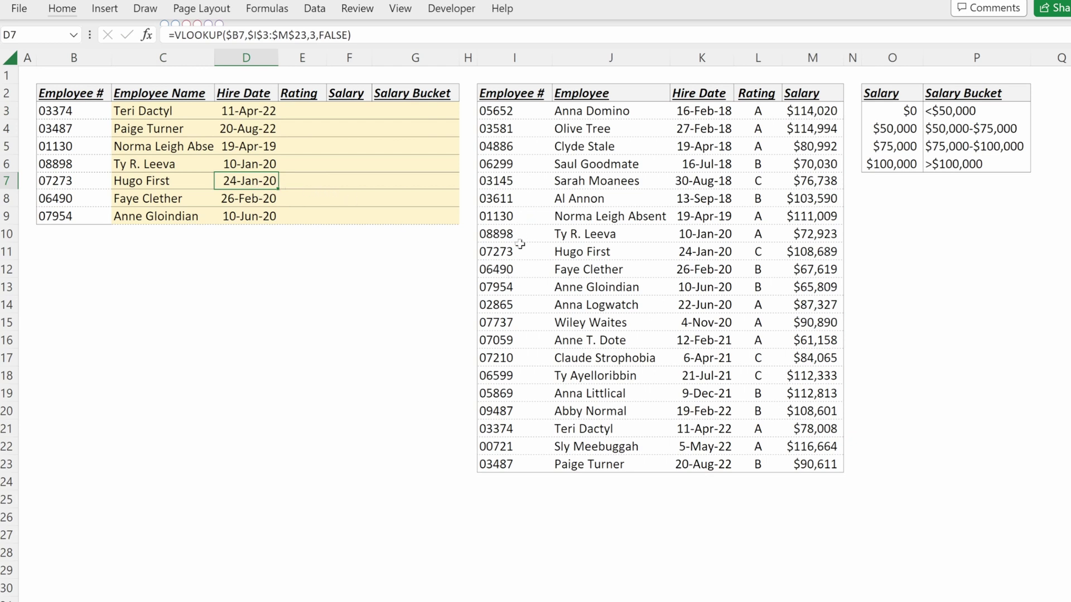
left_click(481, 252)
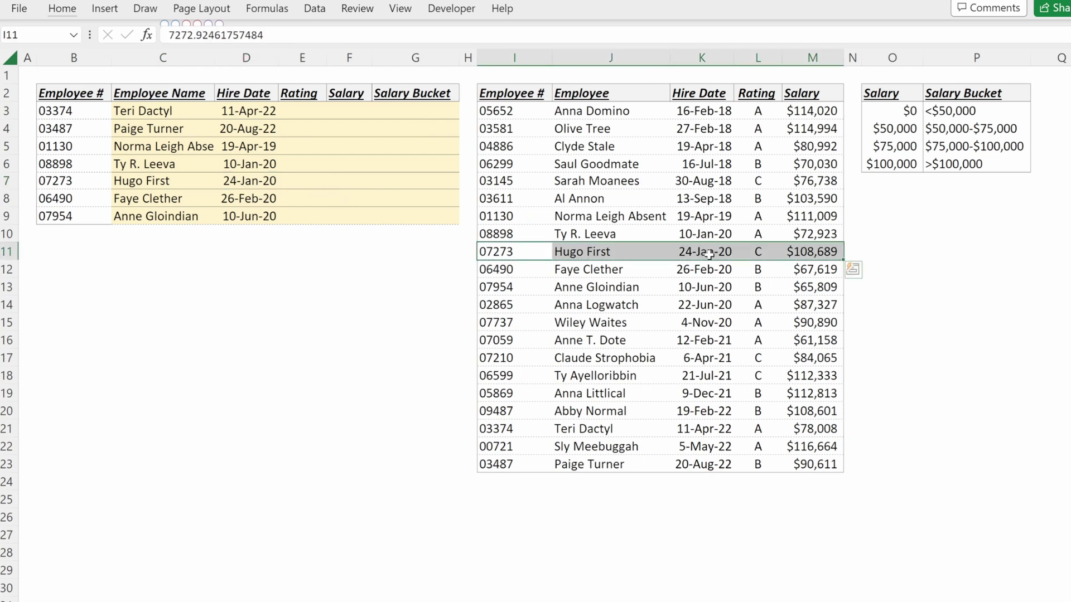
left_click_drag(239, 114, 251, 217)
- Copy the lookup formulas into the Rating column and commit the rating lookup from E3
left_click(288, 234)
key("Escape")
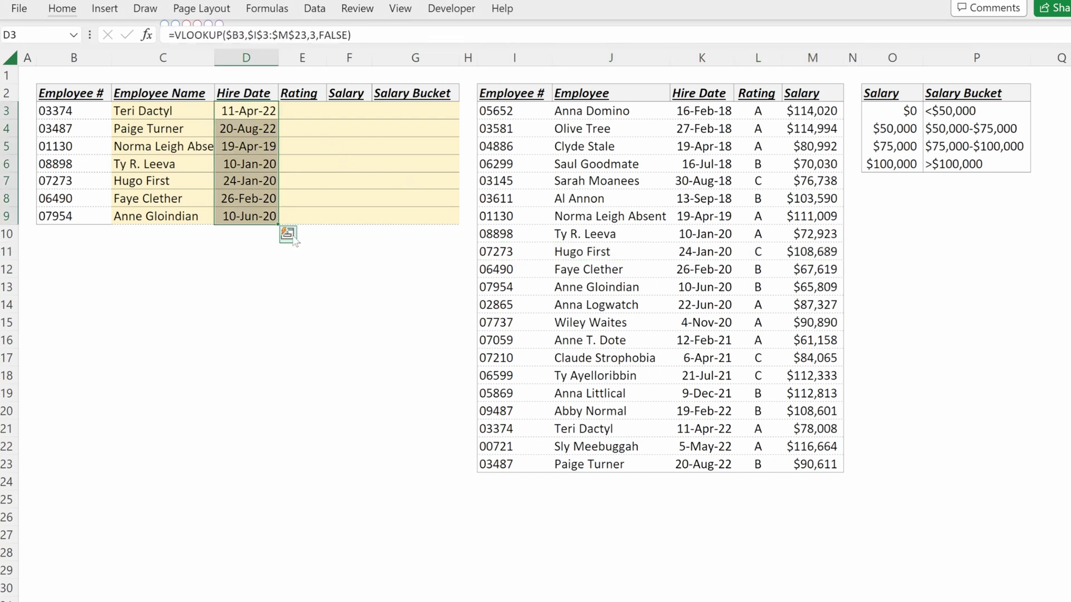
key("shift+Right")
key("ctrl+r")
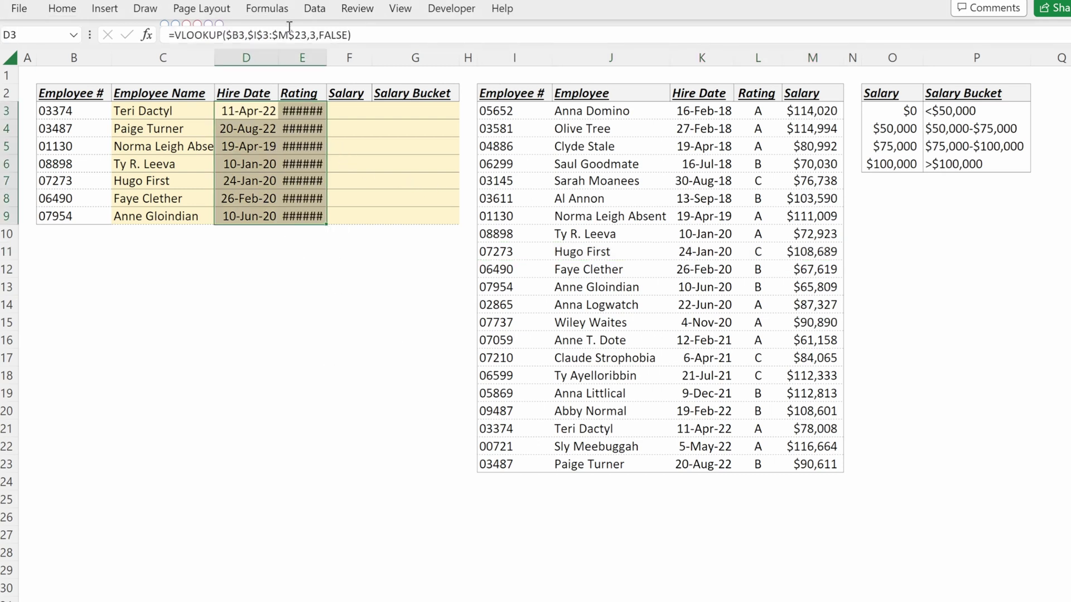
left_click(310, 113)
left_click(310, 35)
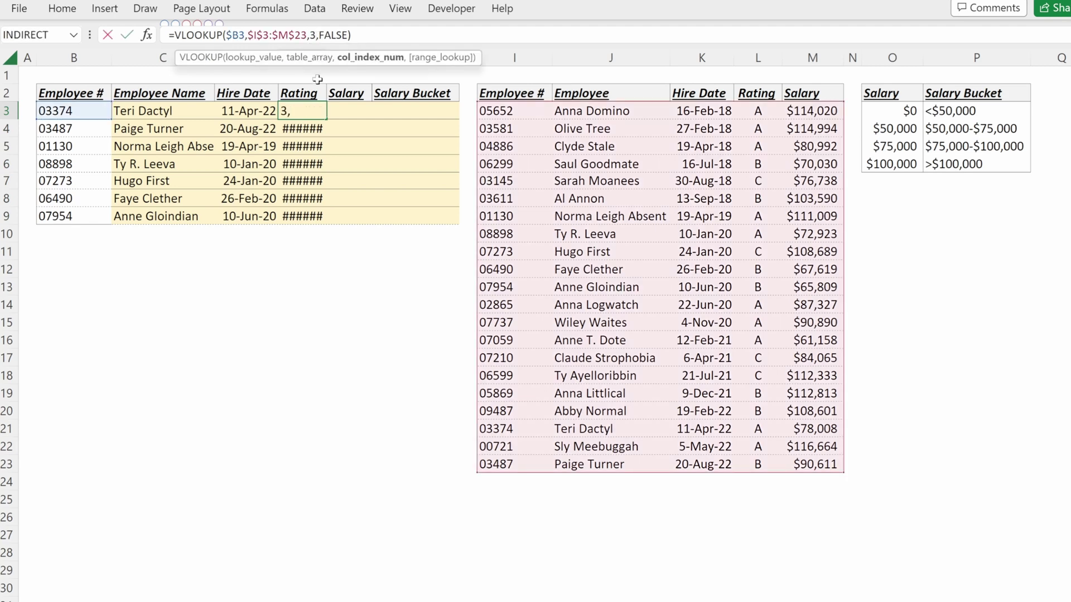
key("ctrl+Return")
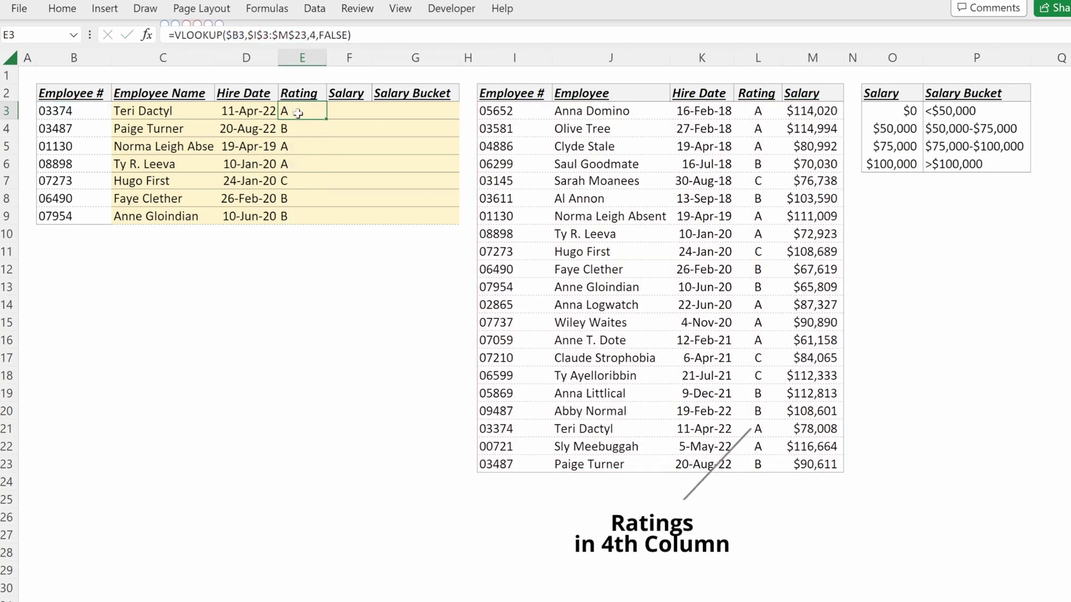
- Fill the Salary column with =VLOOKUP($B3,$I$3:$M$23,5,FALSE) and format it as whole-dollar currency
key("shift+Down")
key("shift+Down")
key("shift+Down")
key("shift+Down")
key("shift+Down")
key("shift+Down")
key("shift+Right")
key("ctrl+r")
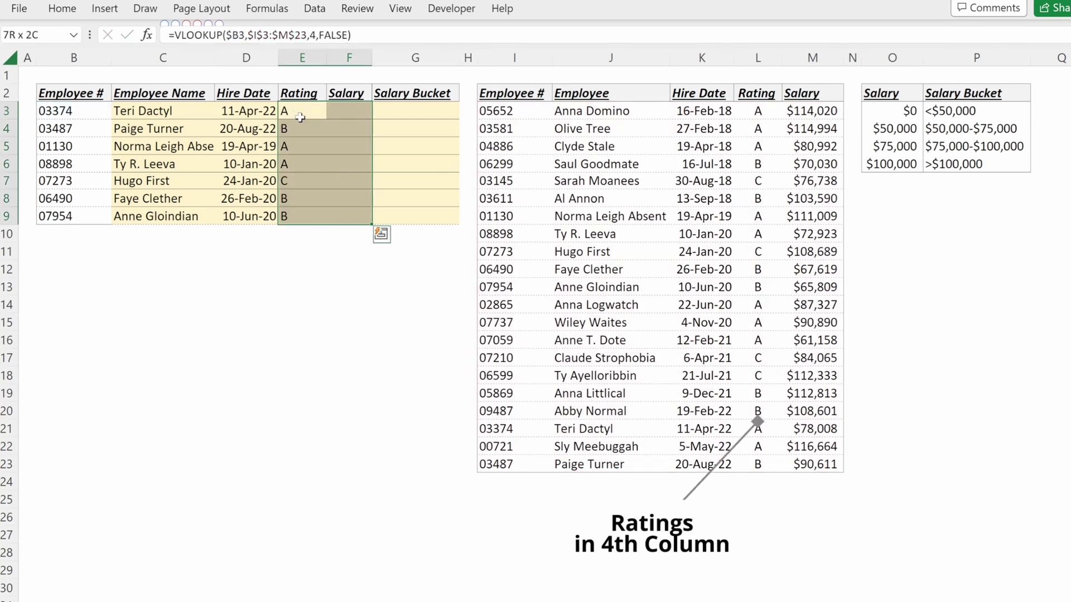
left_click(346, 109)
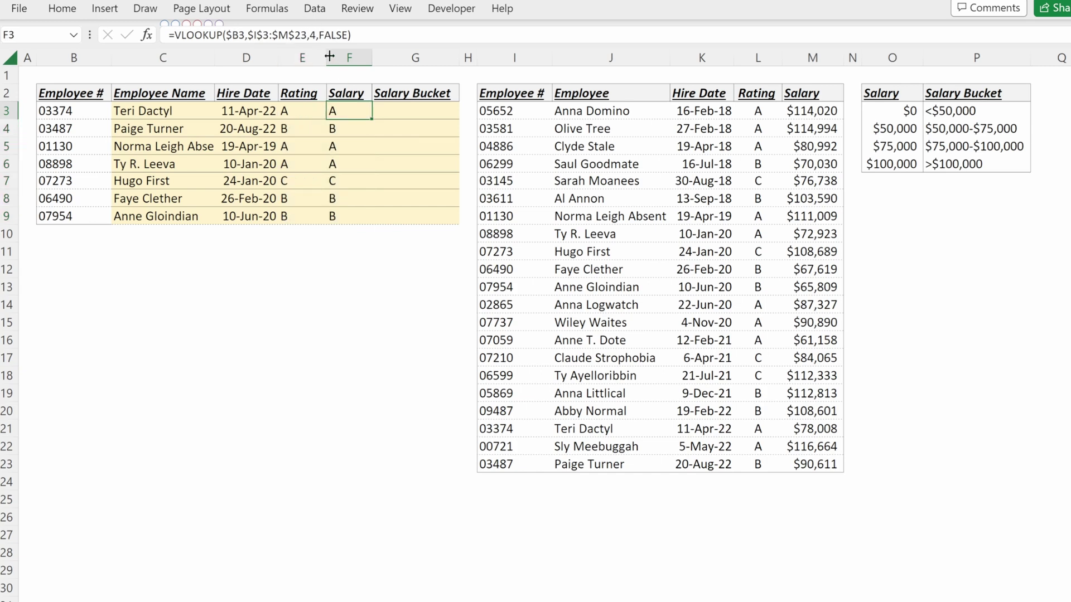
left_click(316, 36)
key("BackSpace")
type("5")
key("ctrl+Return")
key("shift+Down")
key("shift+Down")
key("shift+Down")
key("shift+Down")
key("shift+Down")
key("shift+Down")
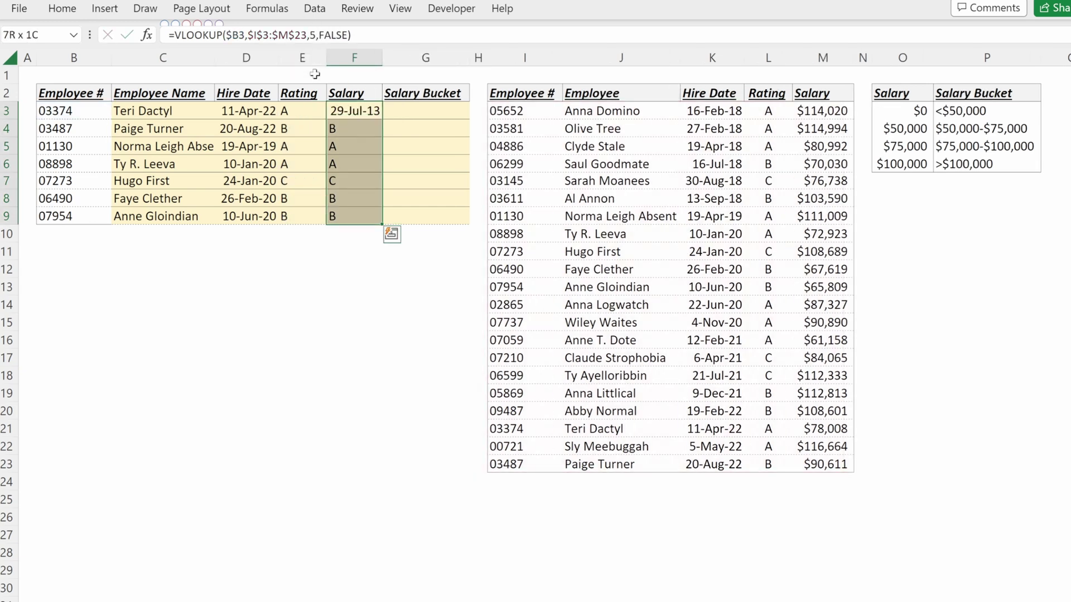
key("ctrl+d")
key("ctrl+shift+4")
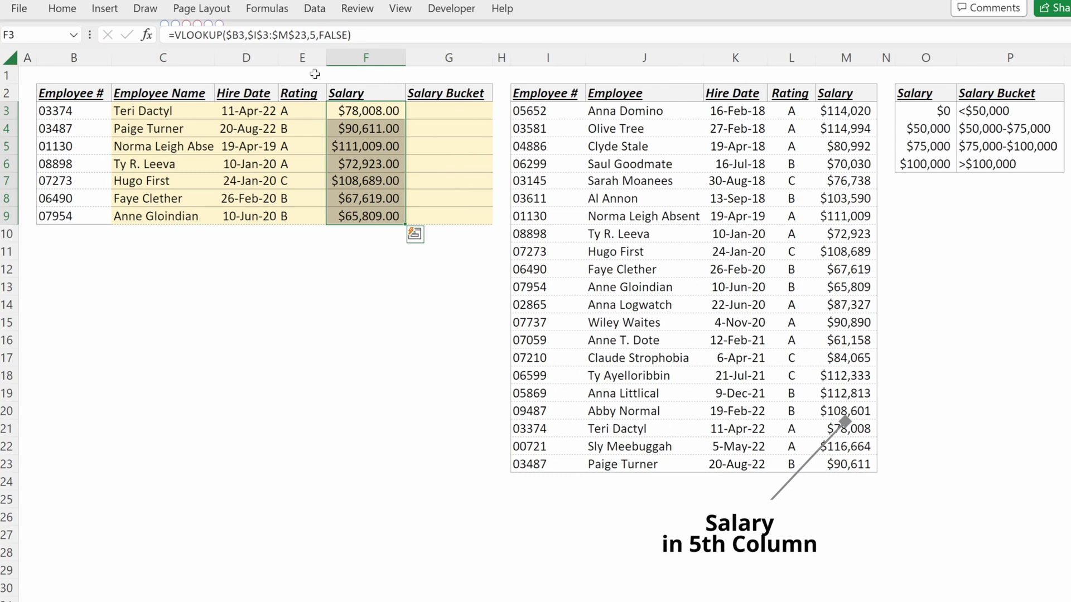
key("alt+h")
key("9")
key("alt+h")
key("9")
left_click(379, 113)
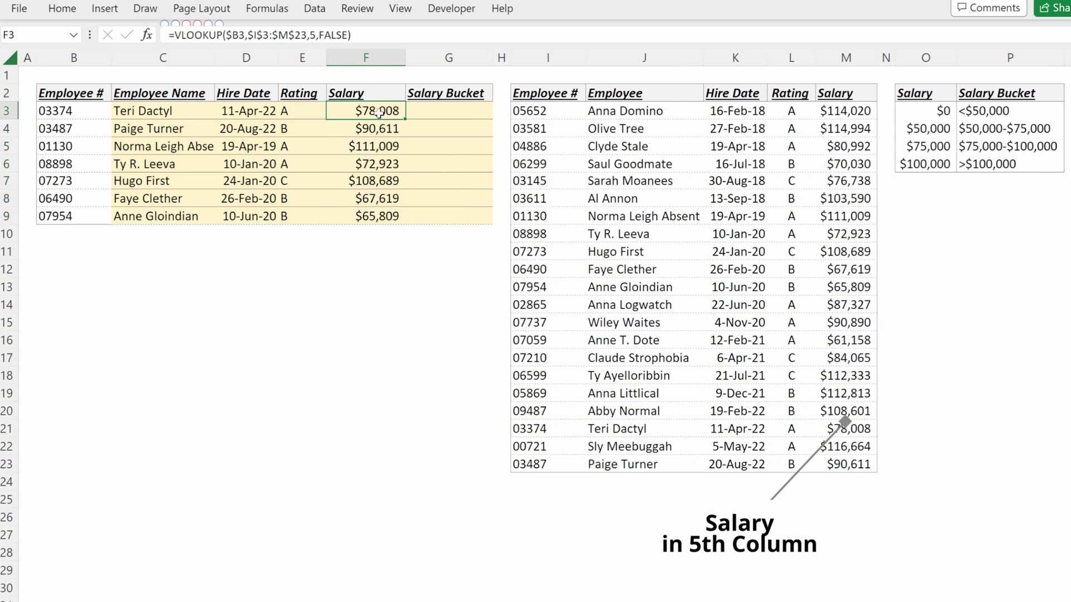
- Enter =VLOOKUP(F3,$O$3:$P$6,2,TRUE) in G3 and fill it down to G9
left_click(418, 111)
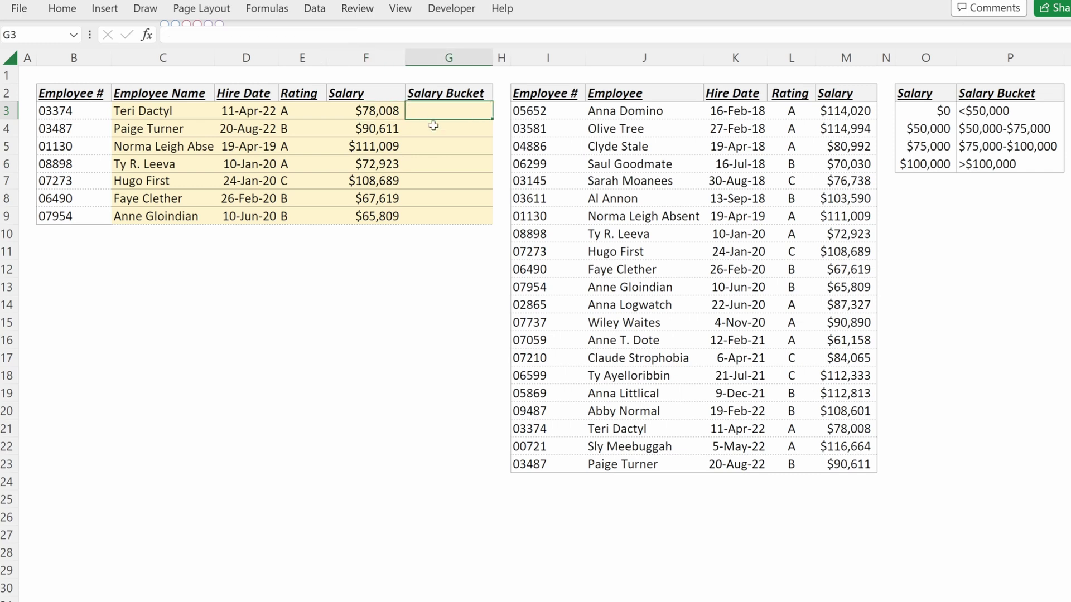
type("=VLO")
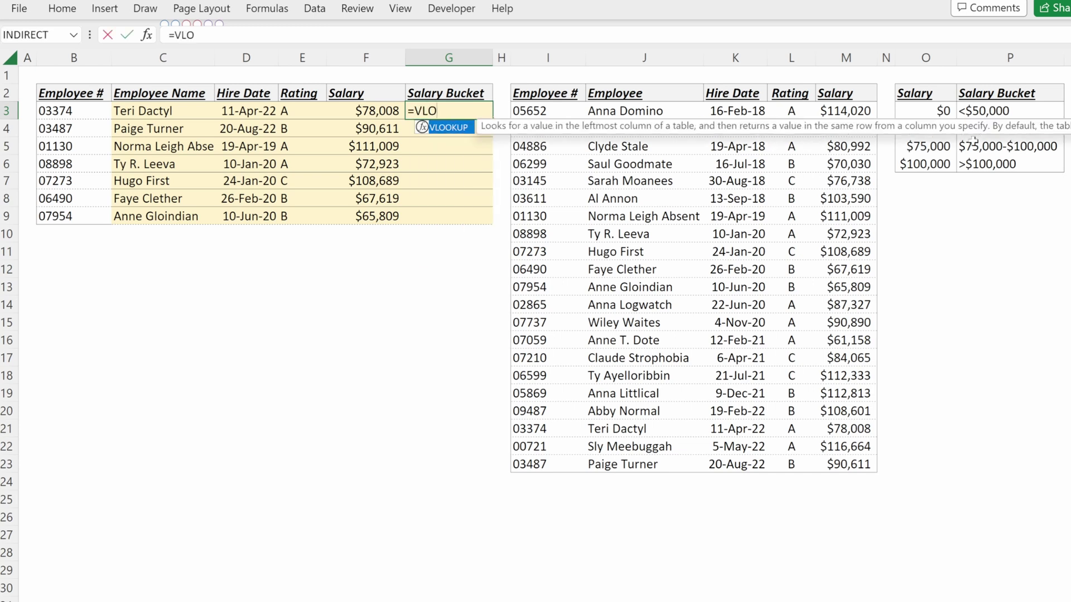
key("Tab")
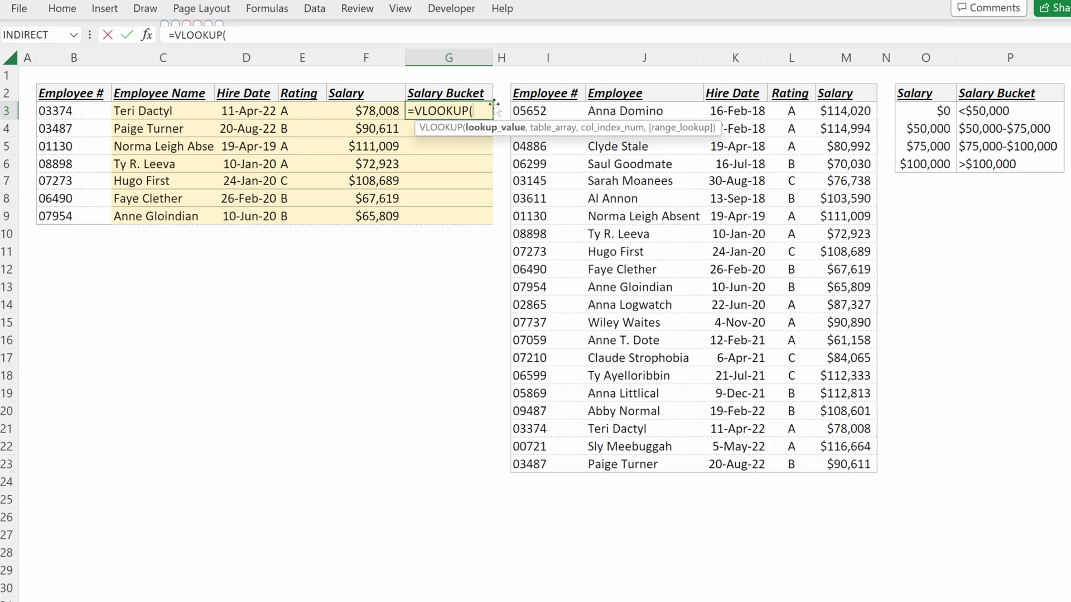
left_click(388, 114)
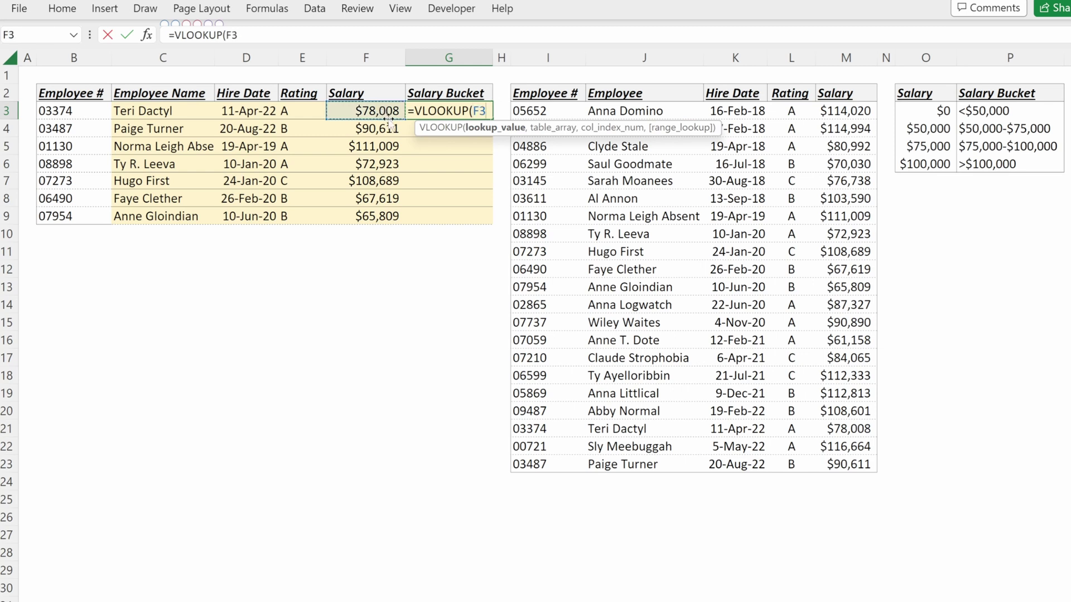
type(",")
left_click_drag(915, 112, 975, 164)
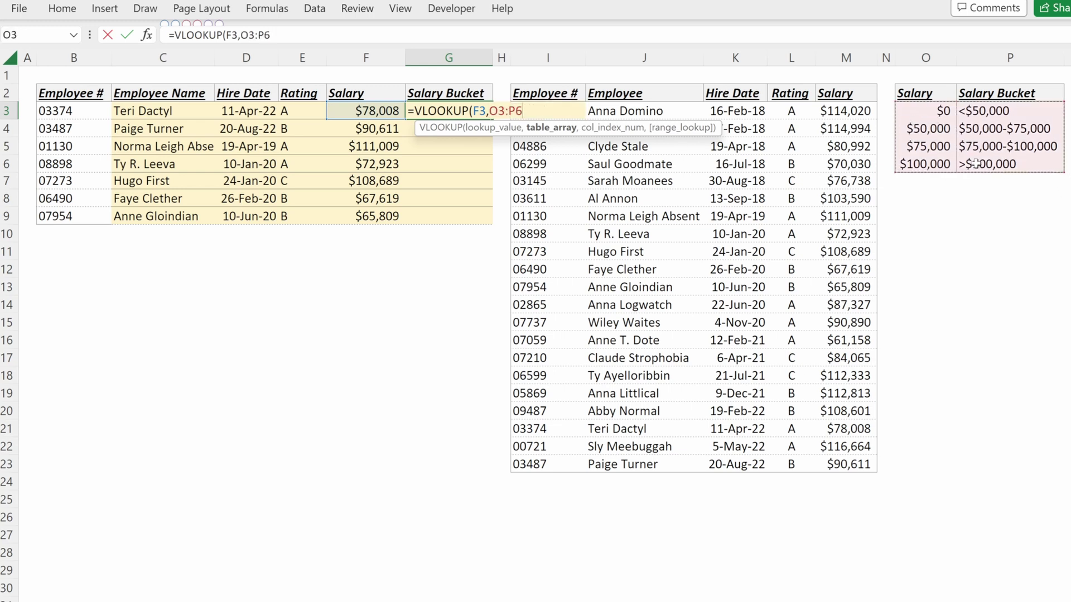
key("F4")
type(",")
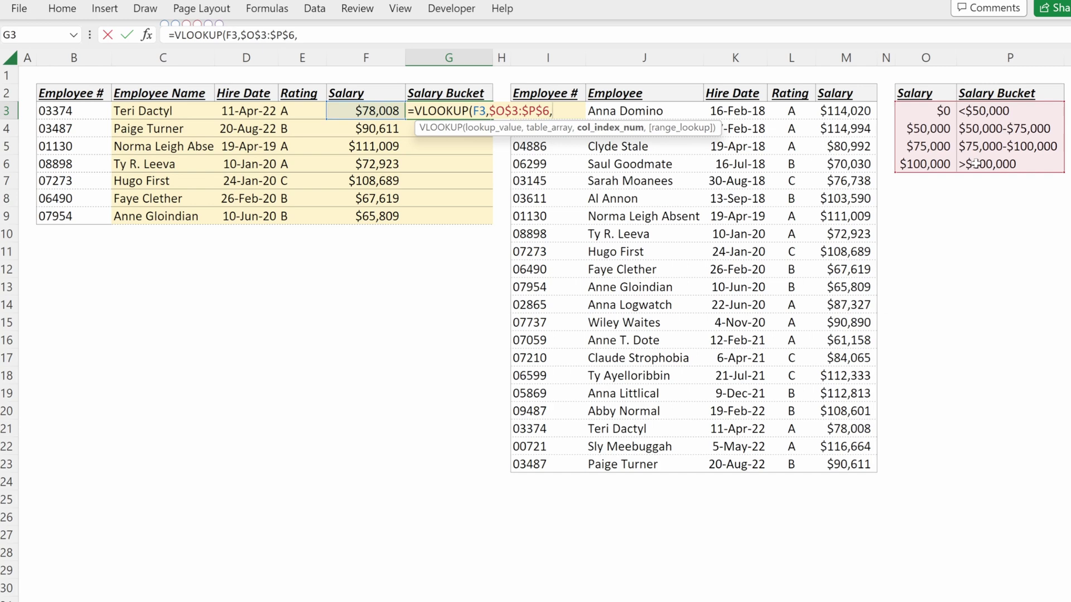
type("2,T)")
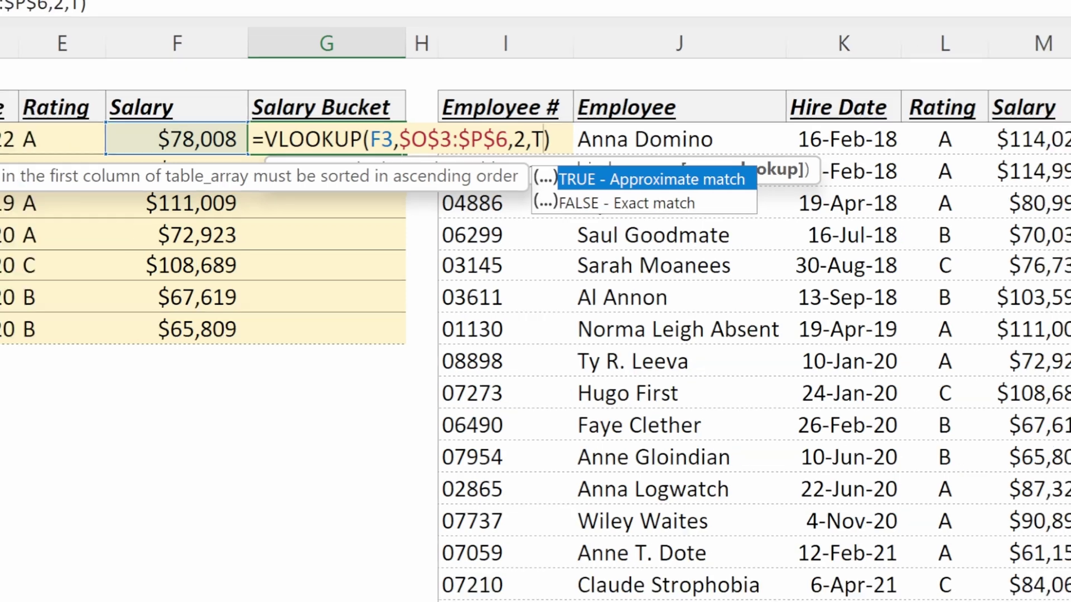
key("Tab")
key("ctrl+Return")
key("shift+Down")
key("shift+Down")
key("shift+Down")
key("shift+Down")
key("shift+Down")
key("shift+Down")
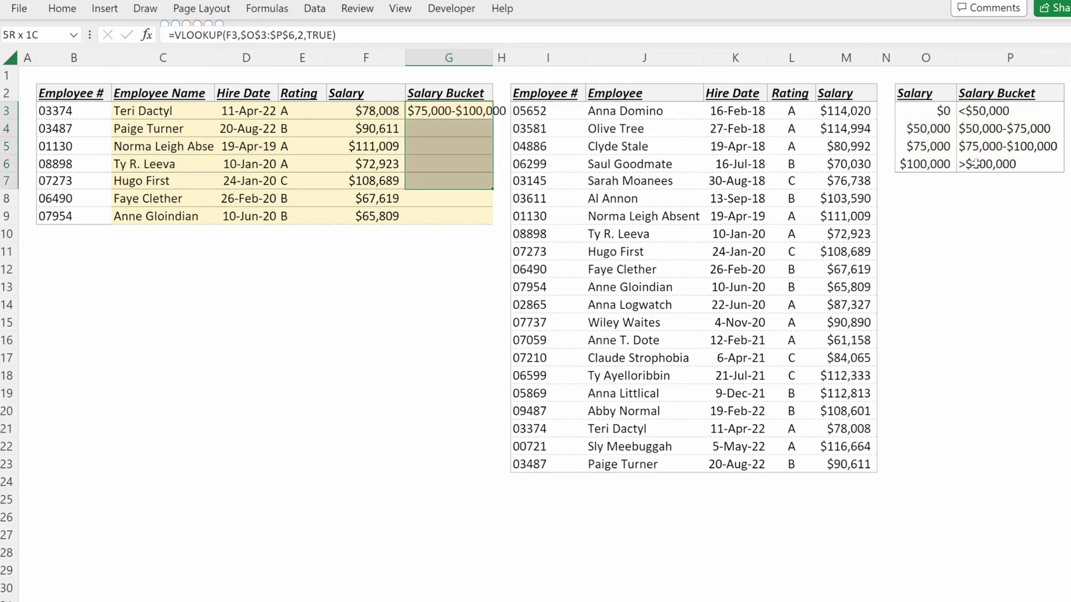
key("ctrl+d")
- Compare the first five employees' salaries with their assigned salary buckets
key("shift+Up")
key("shift+Up")
key("shift+Up")
key("shift+Up")
key("shift+Up")
key("shift+Up")
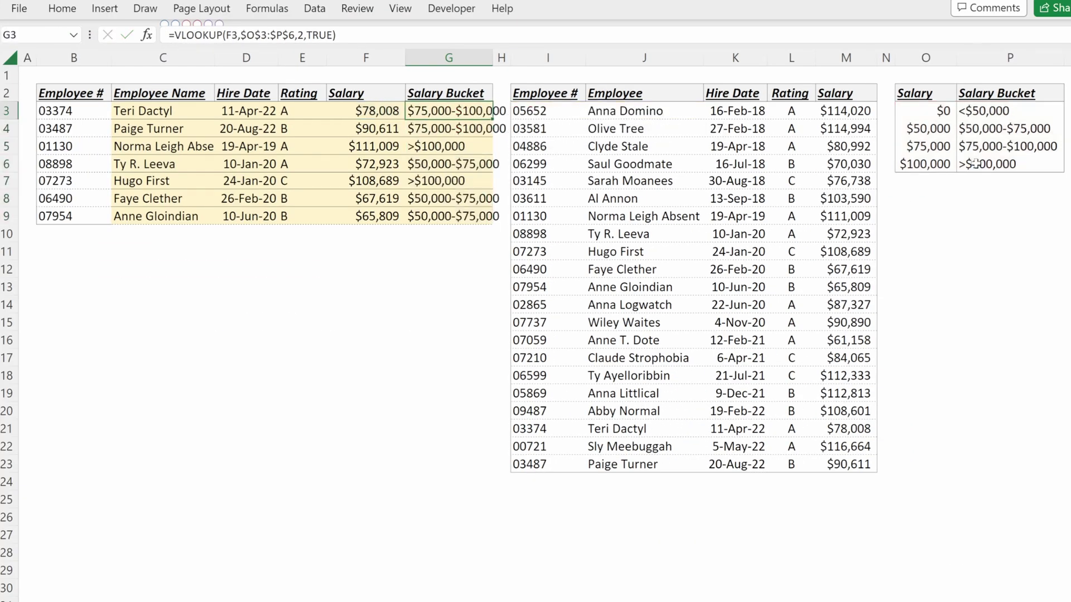
key("shift+Left")
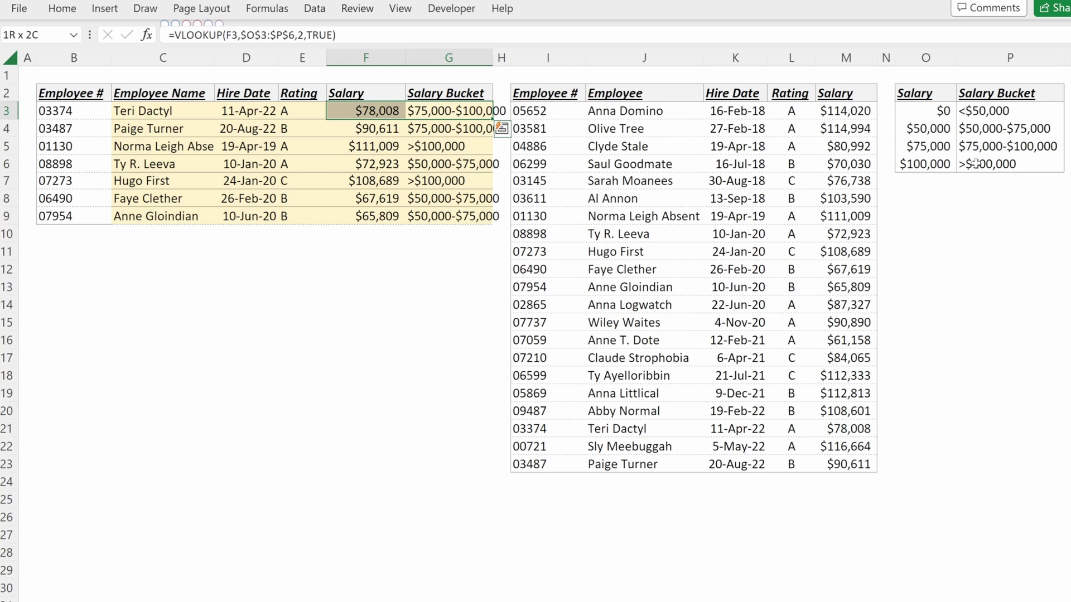
key("Down")
key("shift+Left")
key("Down")
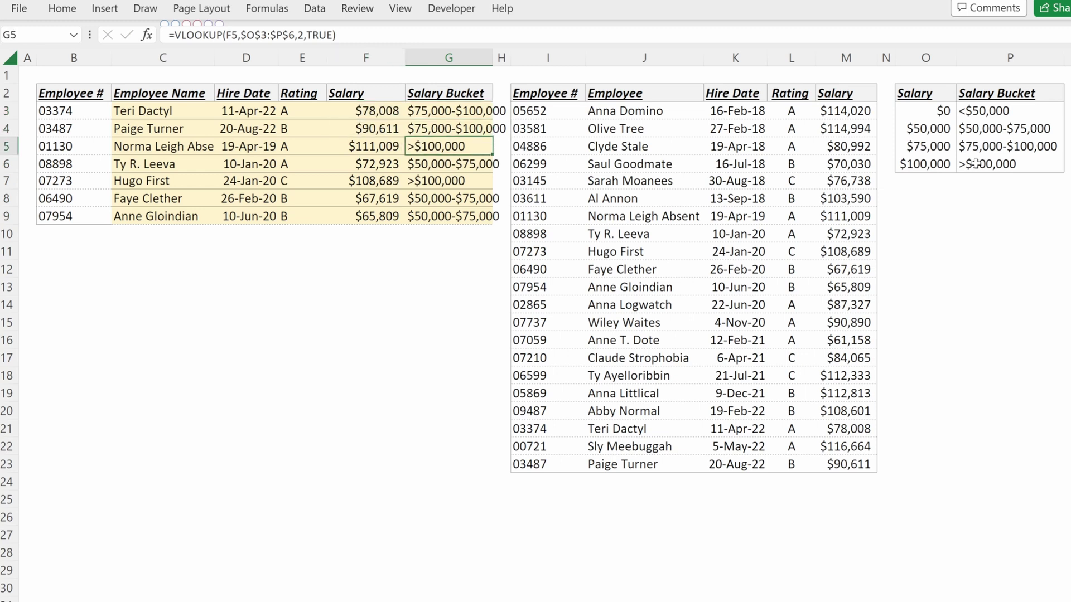
key("shift+Left")
key("Down")
key("shift+Left")
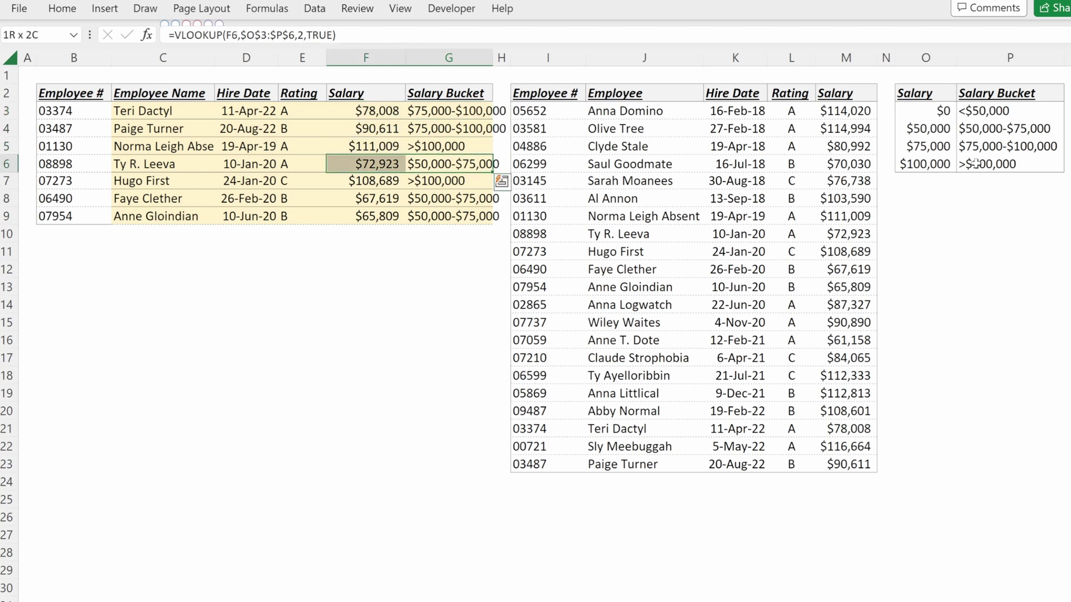
key("Down")
key("shift+Left")
key("Up")
key("Up")
key("Up")
key("Up")
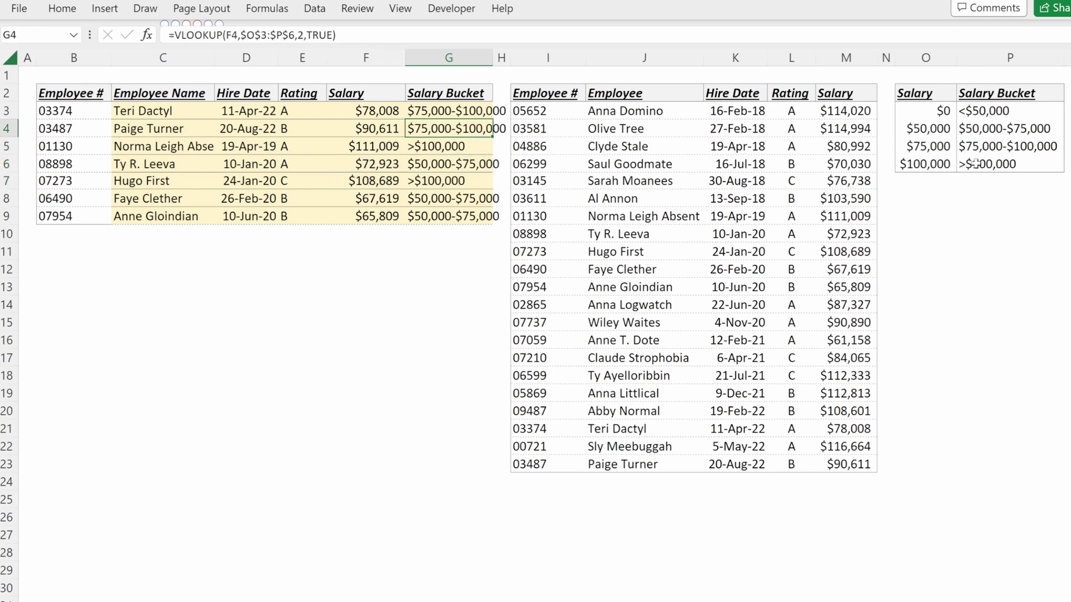
- Change G3's match type from TRUE to FALSE and fill the formula down G3:G9
key("F2")
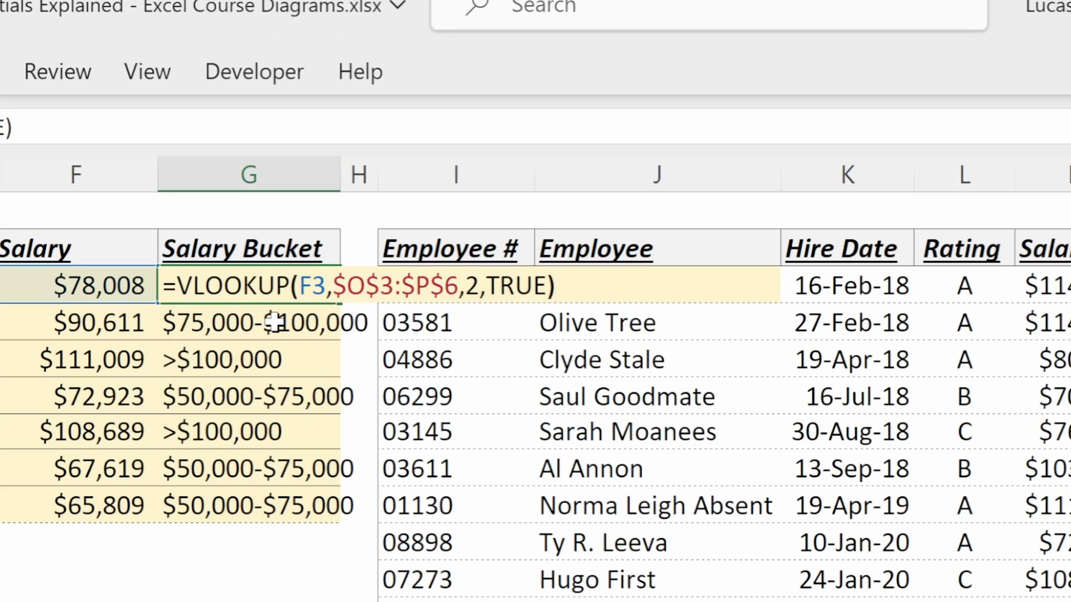
key("Left")
key("ctrl+shift+Left")
type("fa")
key("Down")
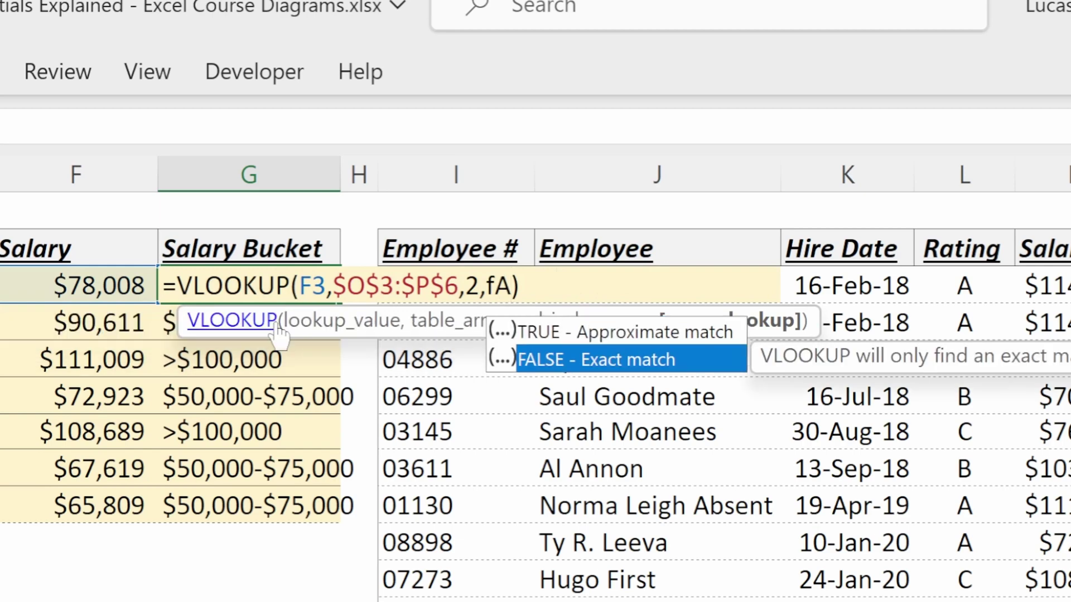
key("Tab")
key("Return")
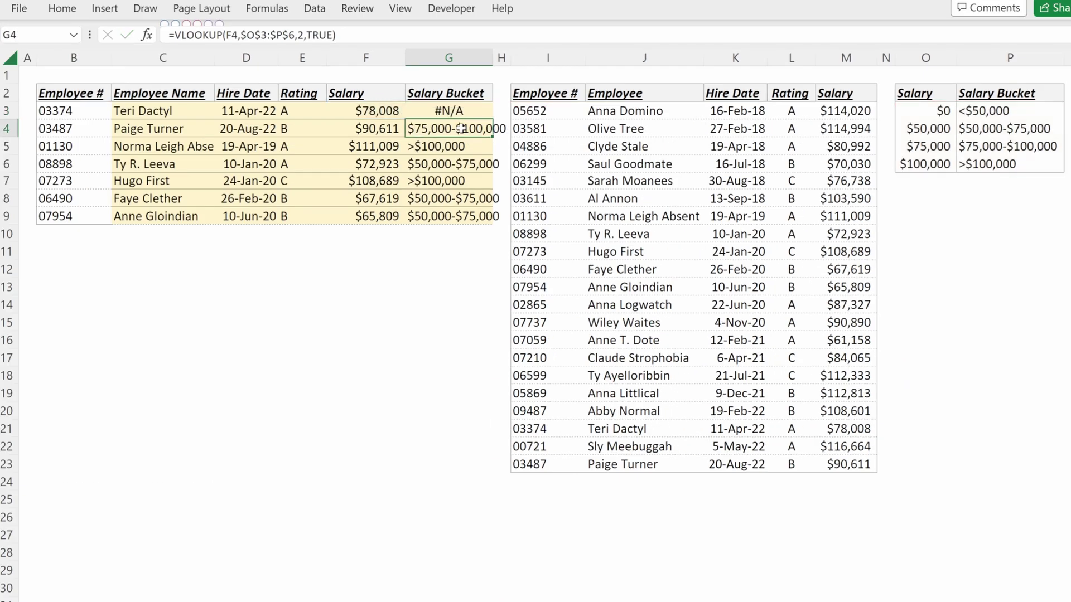
key("Up")
key("ctrl+shift+Down")
key("ctrl+d")
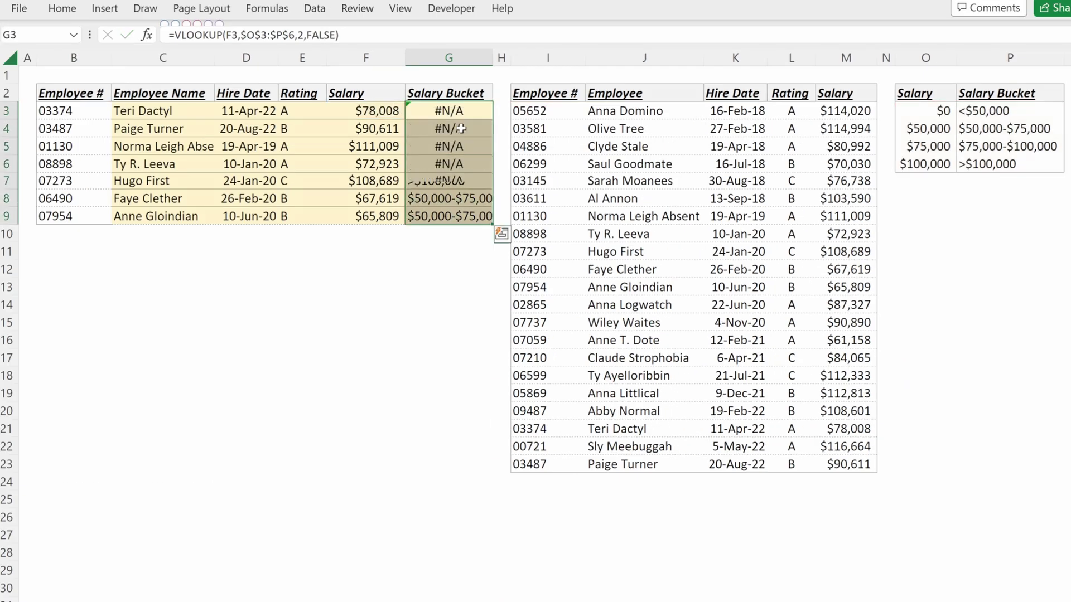
- Inspect the third employee's #N/A bucket formula against the neighbouring salaries
key("Down")
key("Down")
key("F2")
key("Escape")
key("Left")
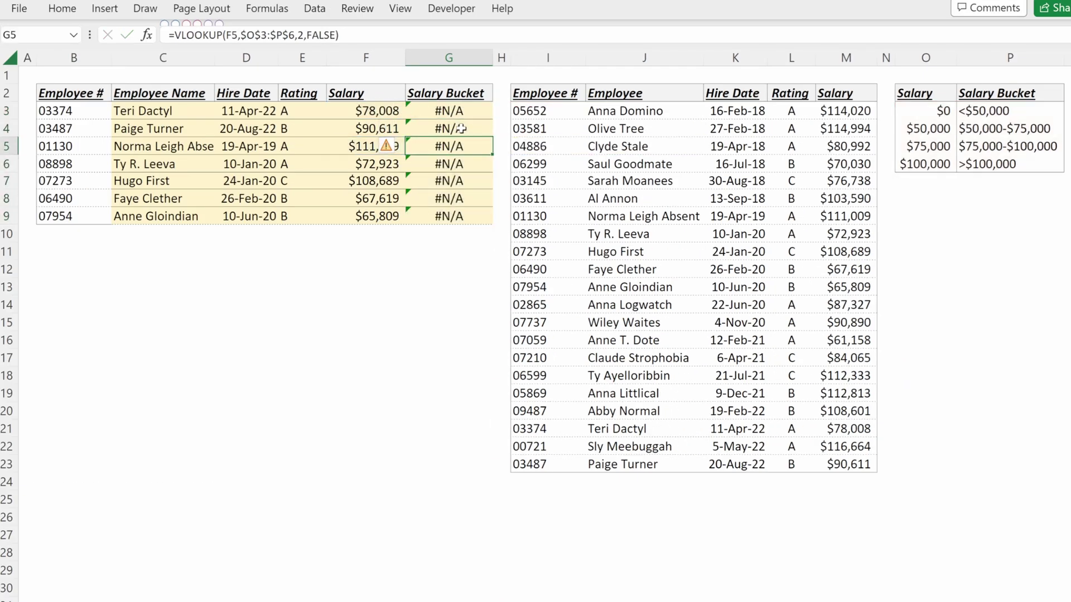
key("Down")
key("Up")
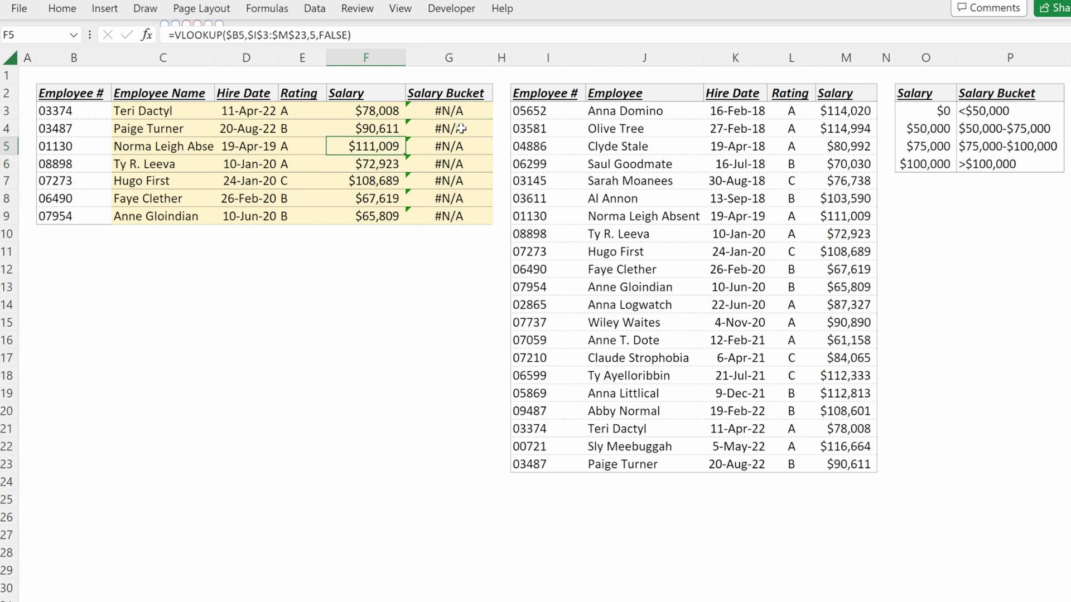
key("Right")
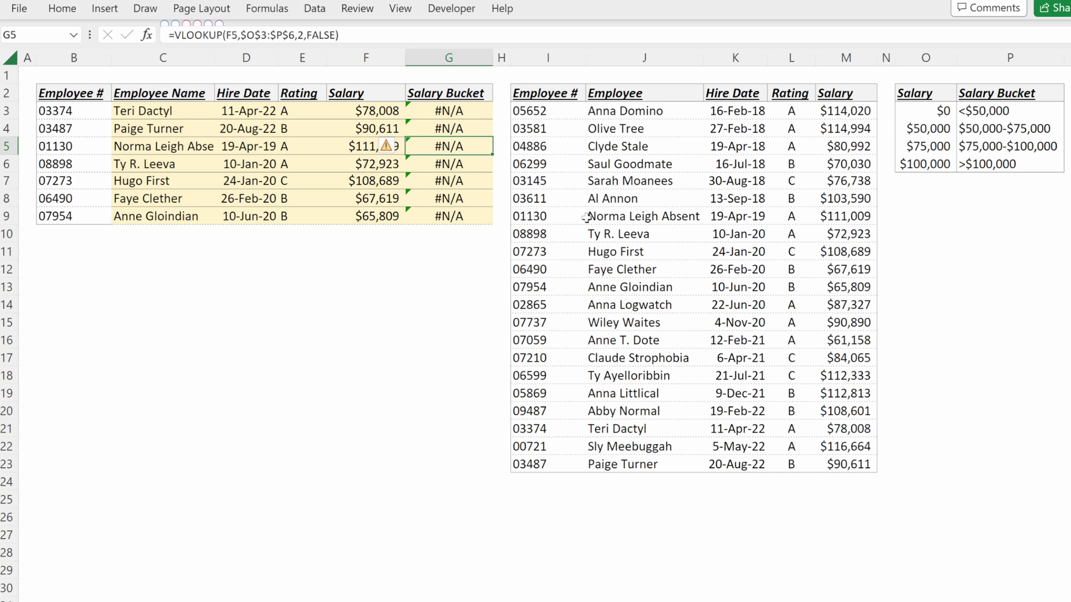
left_click_drag(427, 201, 428, 199)
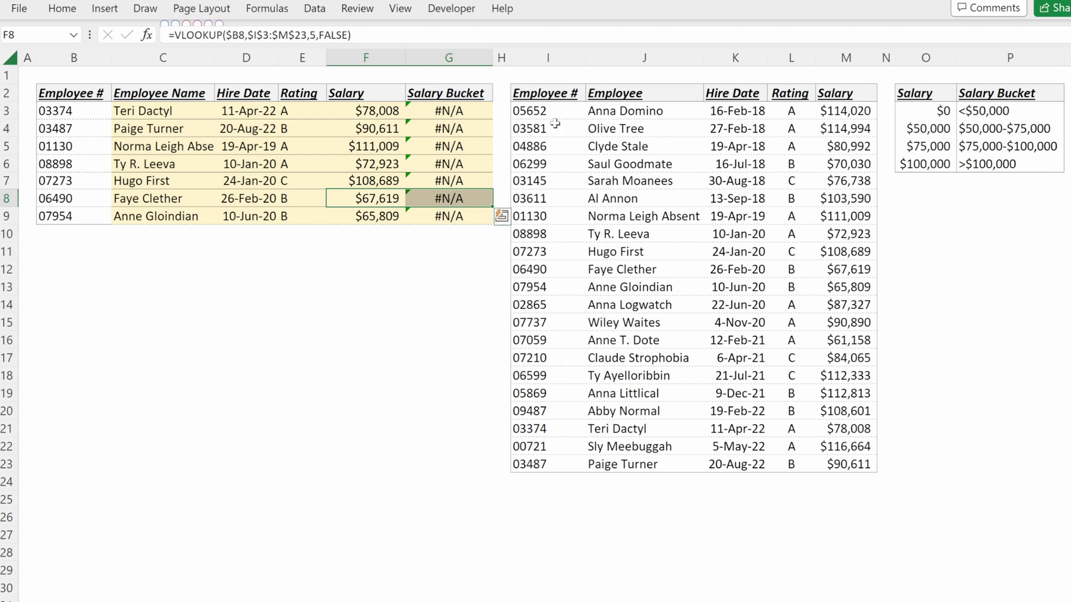
- Change G3's match type from FALSE back to TRUE, then highlight the bucket table's salary thresholds
left_click(451, 111)
type("=VLOOKUP(F3,$O$3:$P$6,2,FALSE)")
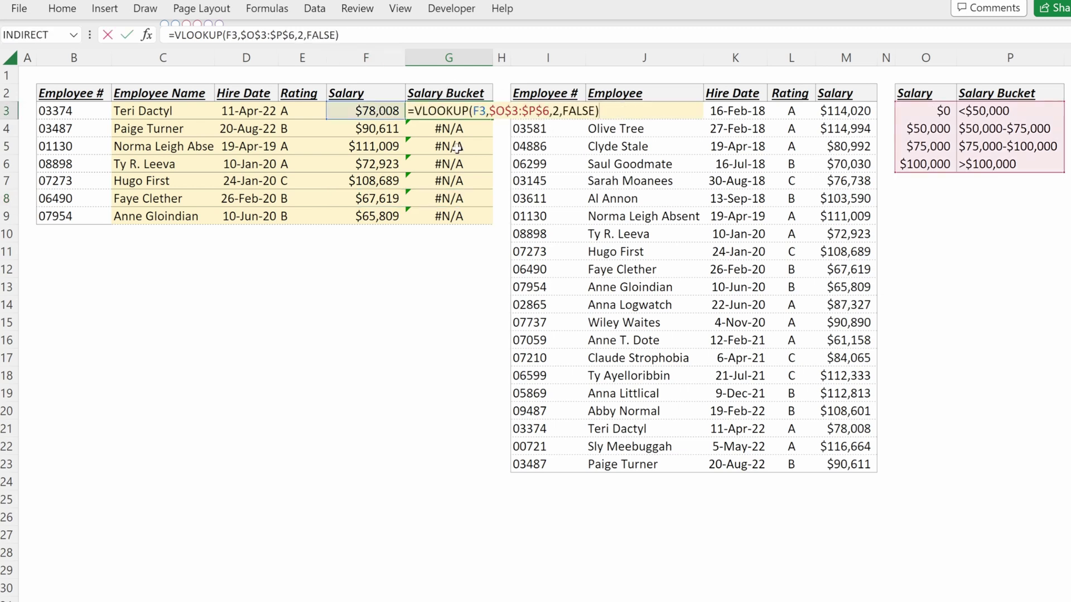
key("Left")
key("ctrl+shift+Left")
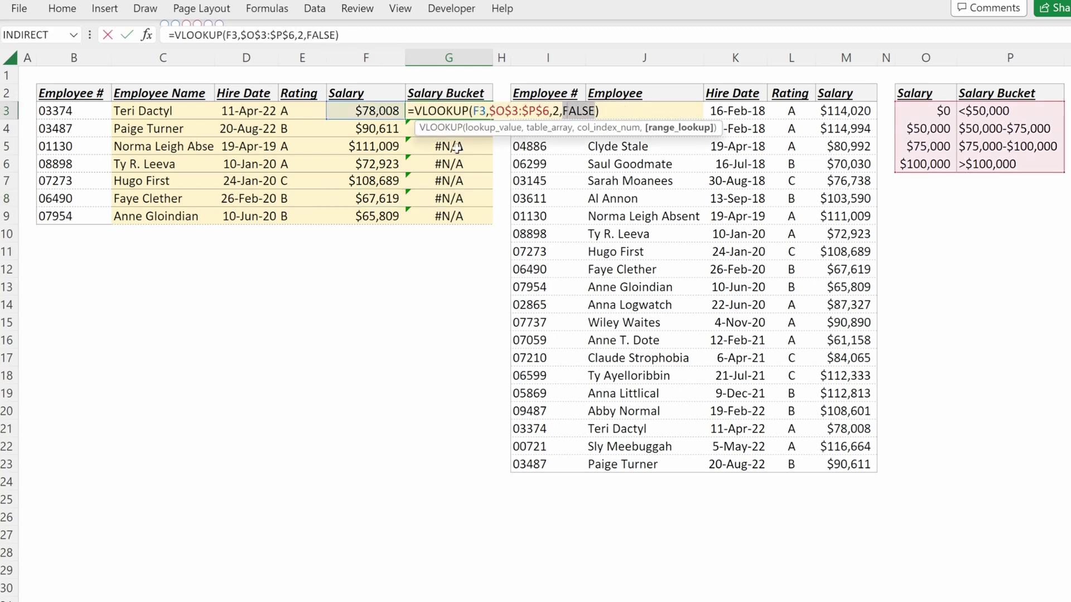
type("tR")
key("Tab")
key("ctrl+Return")
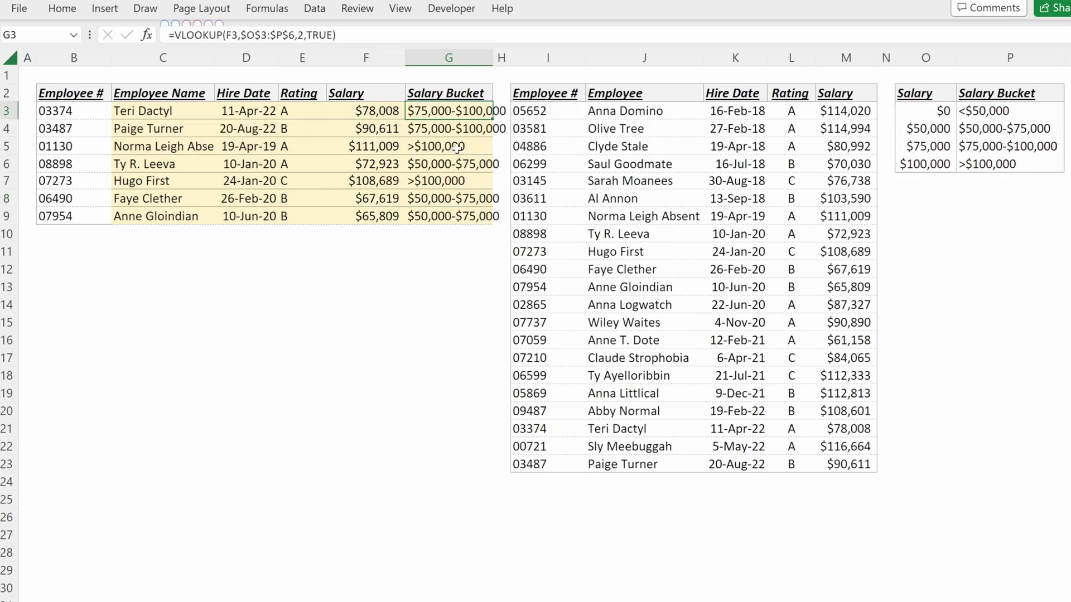
key("ctrl+Right")
key("ctrl+Right")
key("ctrl+Right")
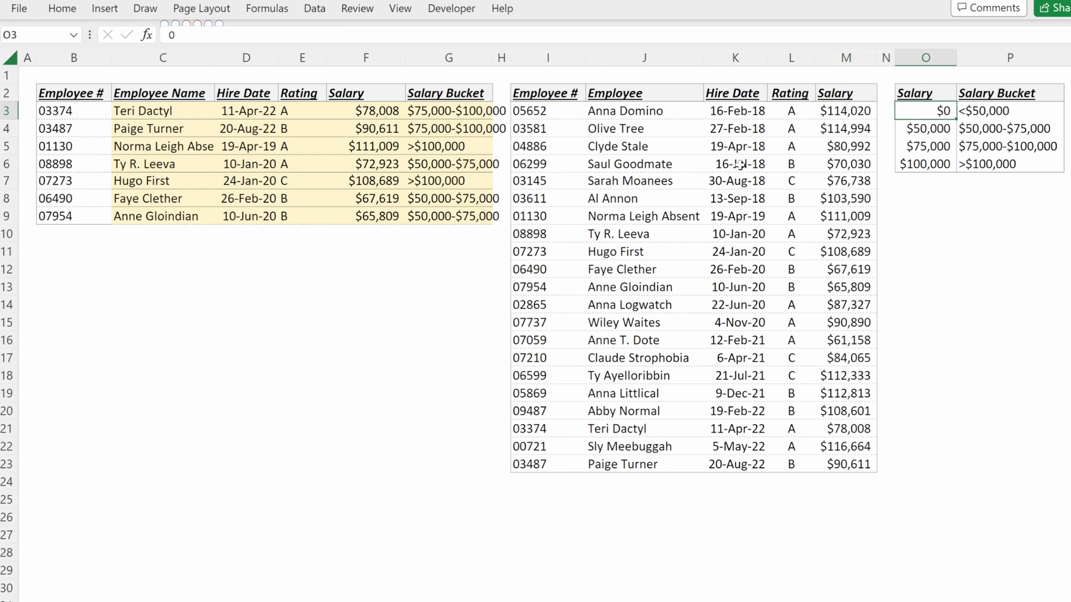
key("ctrl+shift+Down")
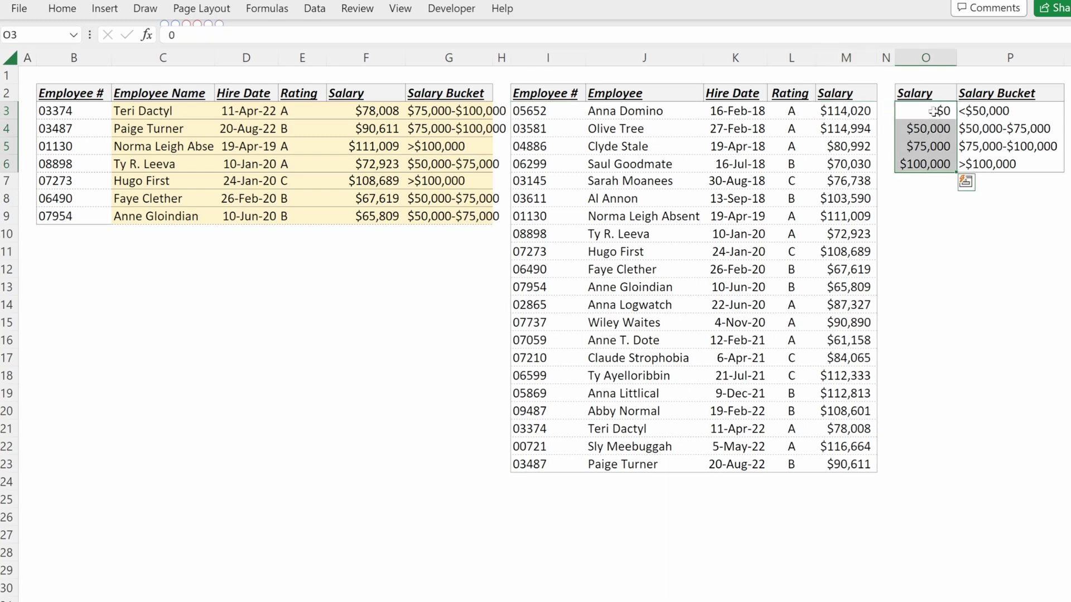